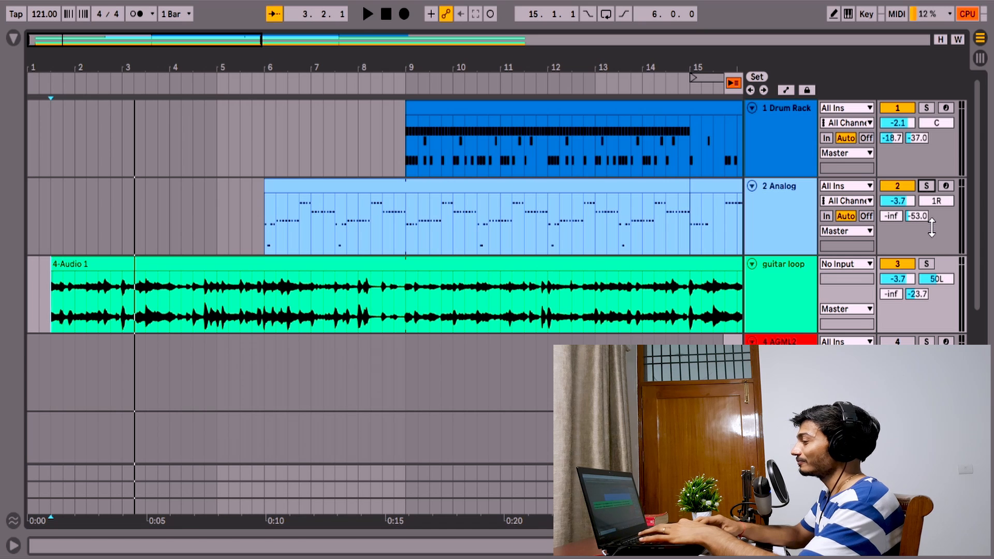
# - Play the arrangement through to about bar 21, stop it, and return to the beginning of the timeline
pyautogui.press('space')
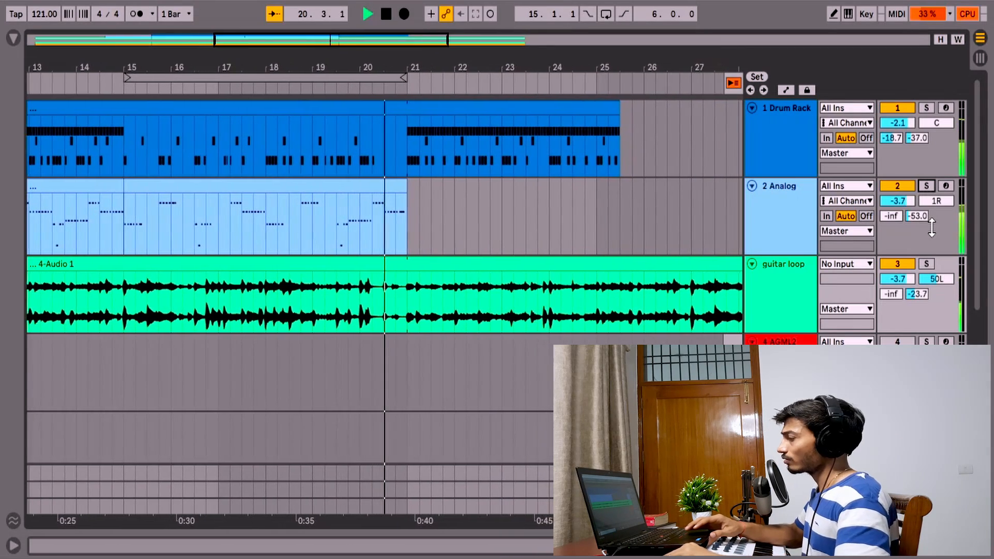
pyautogui.press('space')
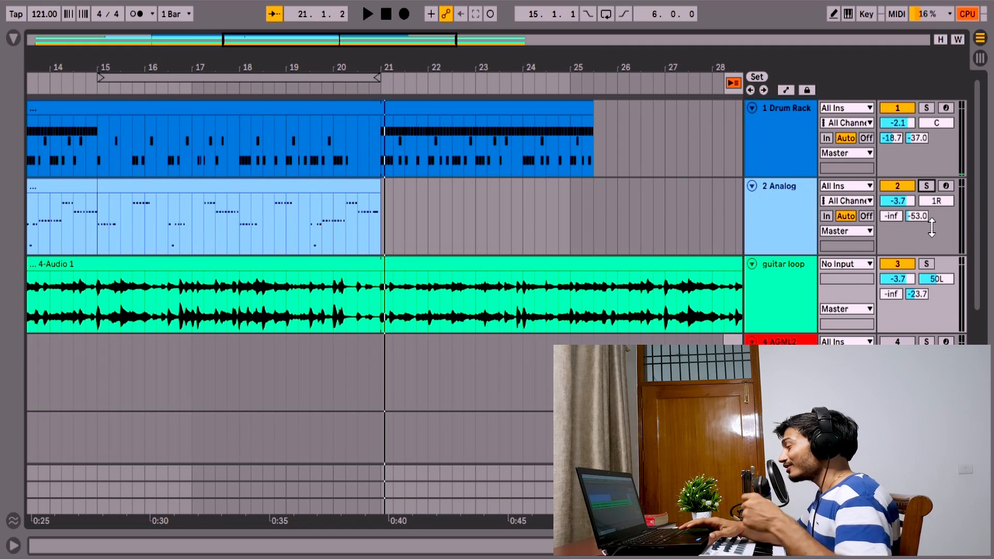
pyautogui.hscroll(-10, 537, 200)
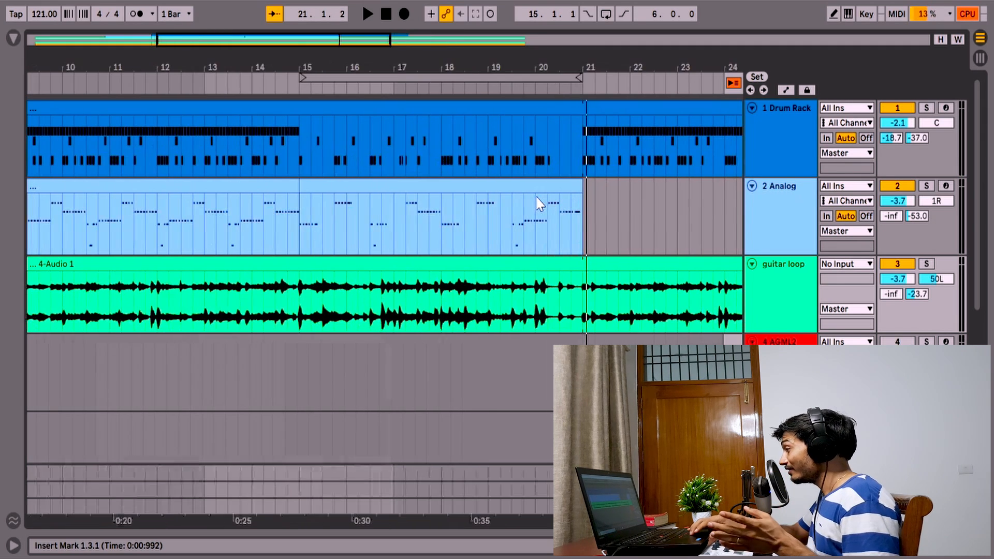
pyautogui.hscroll(-1, 536, 202)
pyautogui.hscroll(-1, 536, 203)
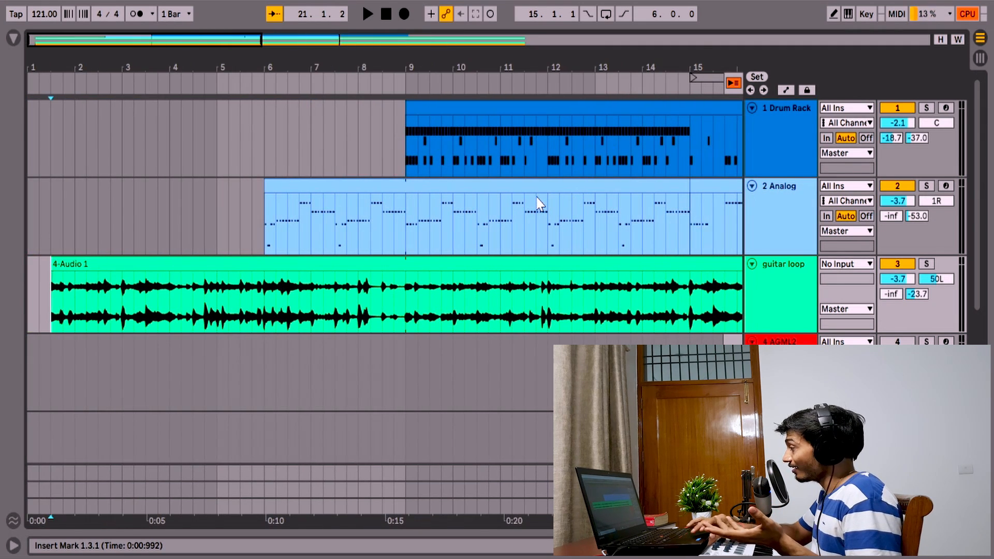
# - Switch to the Session View, show the AGML2 track's devices, and inspect the AGML2 guitar instrument window before closing it
pyautogui.click(980, 57)
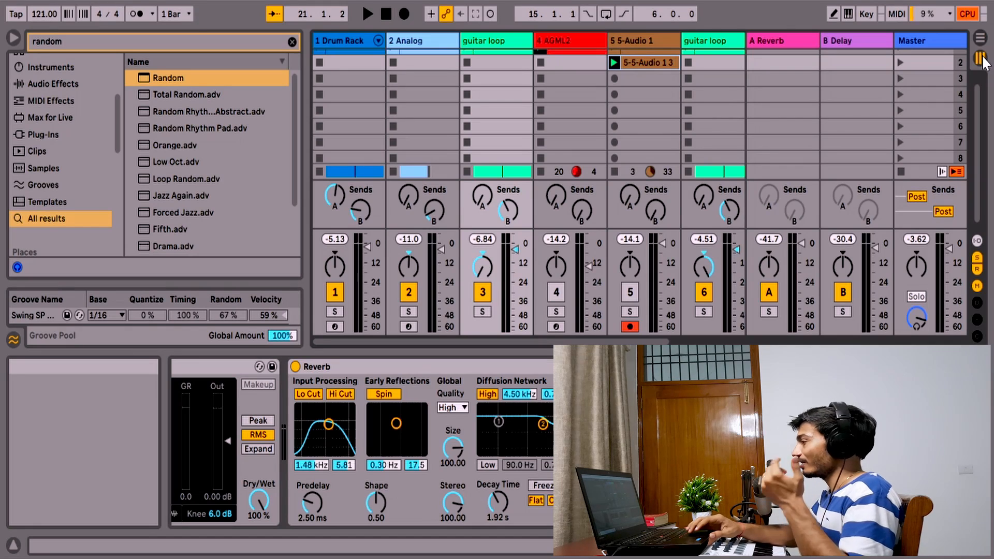
pyautogui.scroll(1, 516, 174)
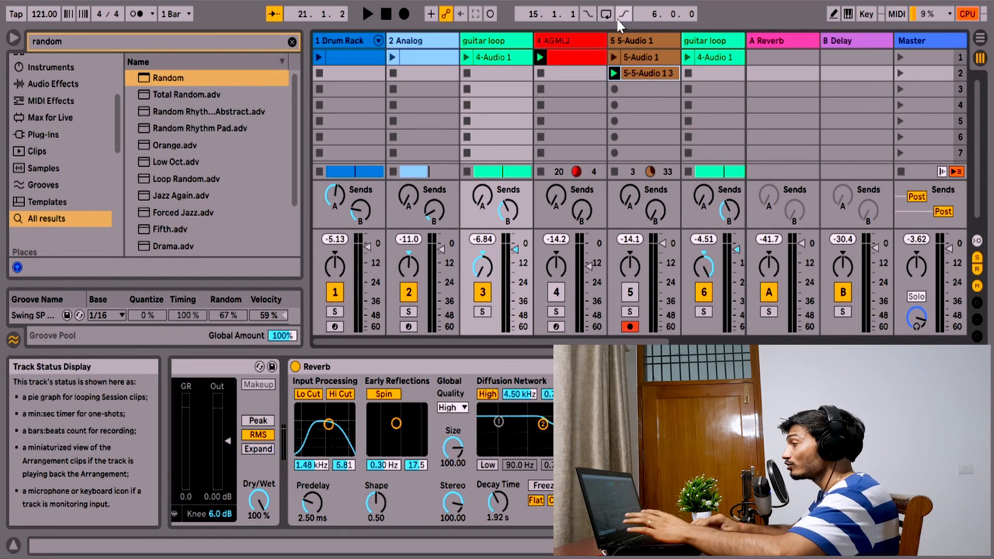
pyautogui.click(576, 42)
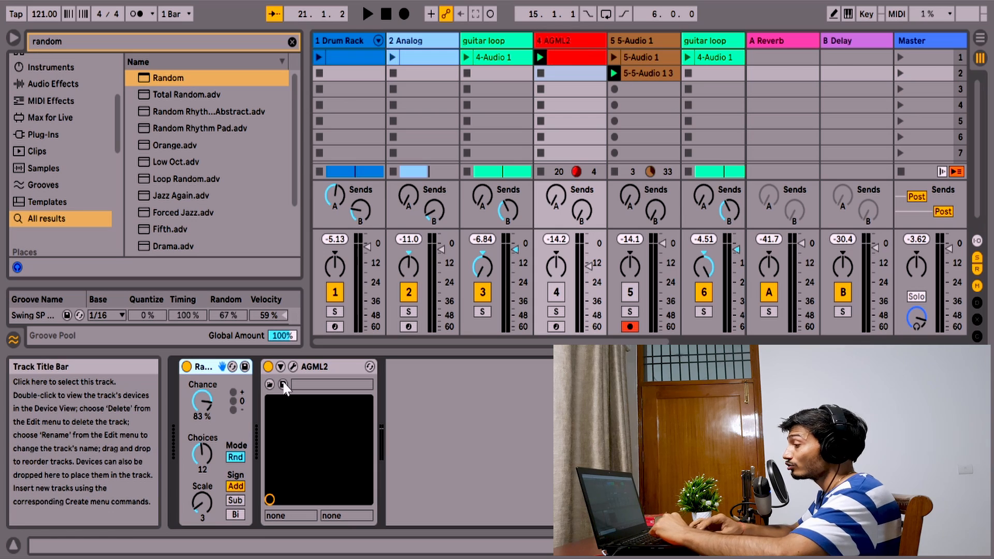
pyautogui.click(291, 367)
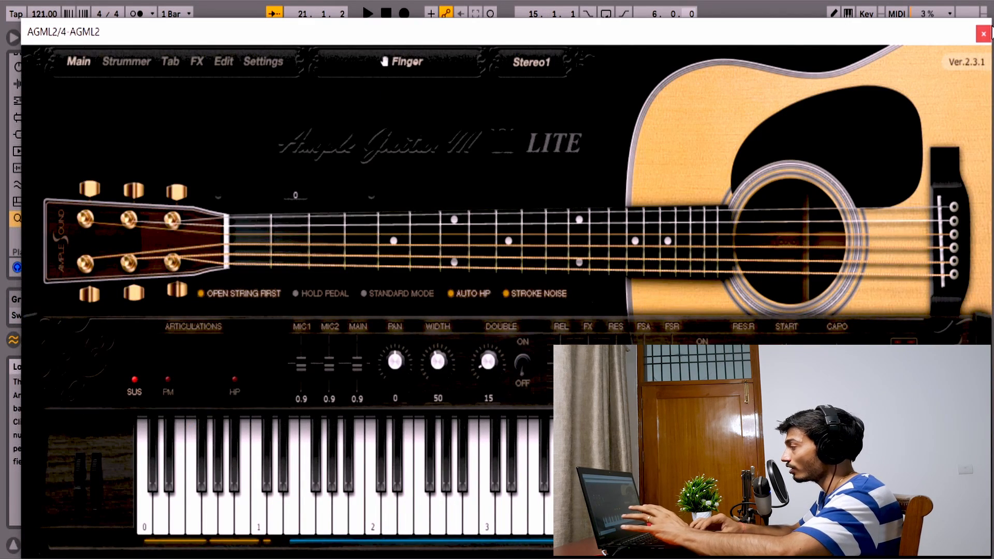
pyautogui.click(983, 34)
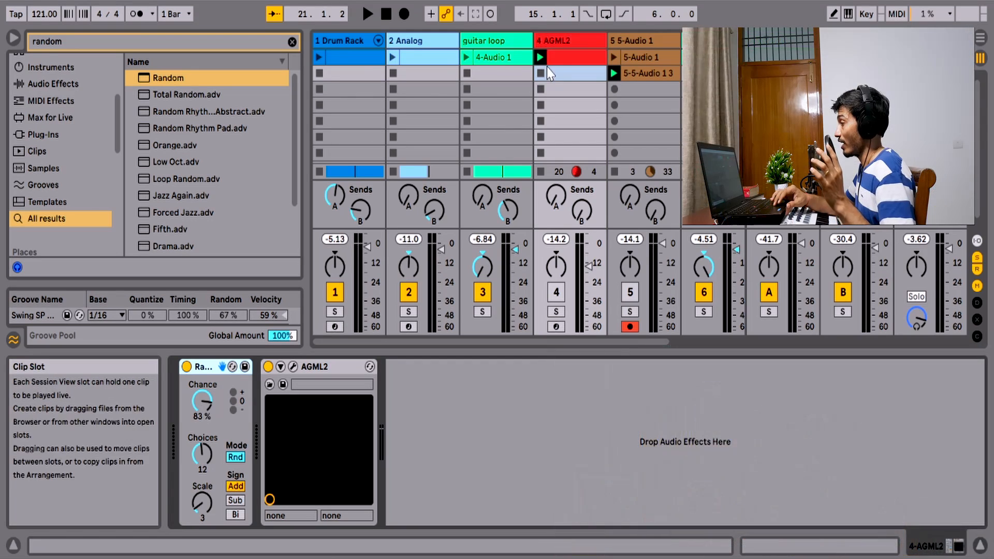
# - Examine the notes of the first AGML2 MIDI clip in an enlarged note editor and return to the track's Random device
pyautogui.doubleClick(569, 57)
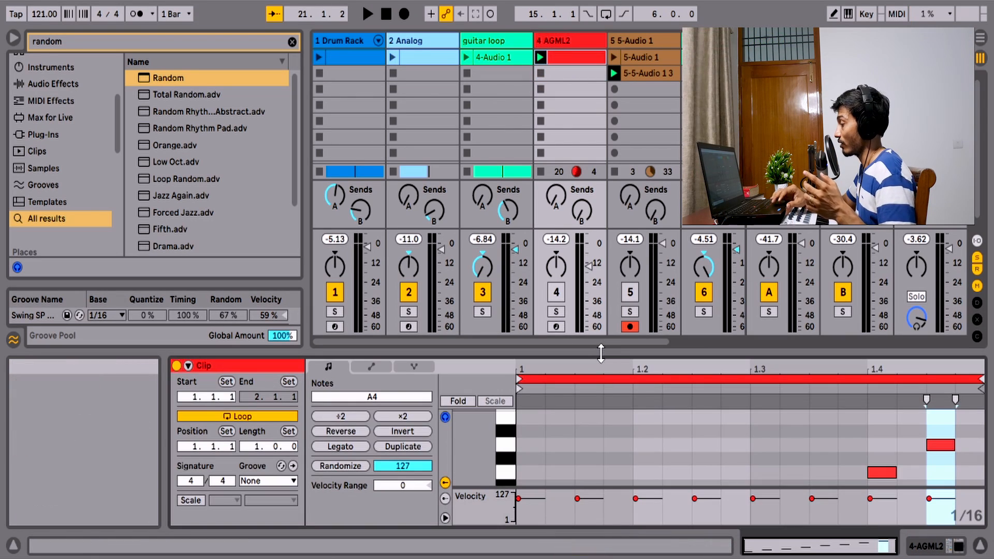
pyautogui.moveTo(601, 351); pyautogui.dragTo(600, 144)
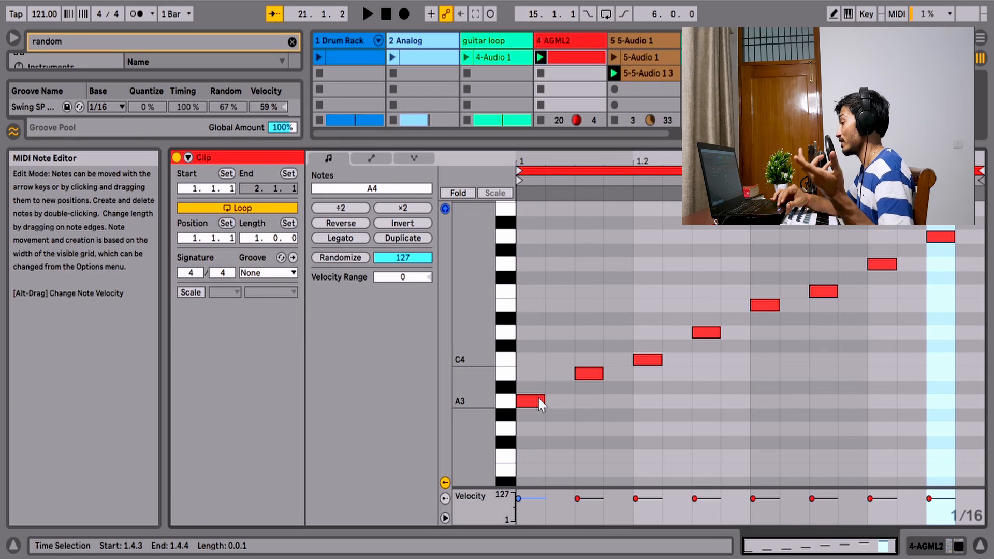
pyautogui.moveTo(590, 145); pyautogui.dragTo(584, 352)
pyautogui.click(549, 35)
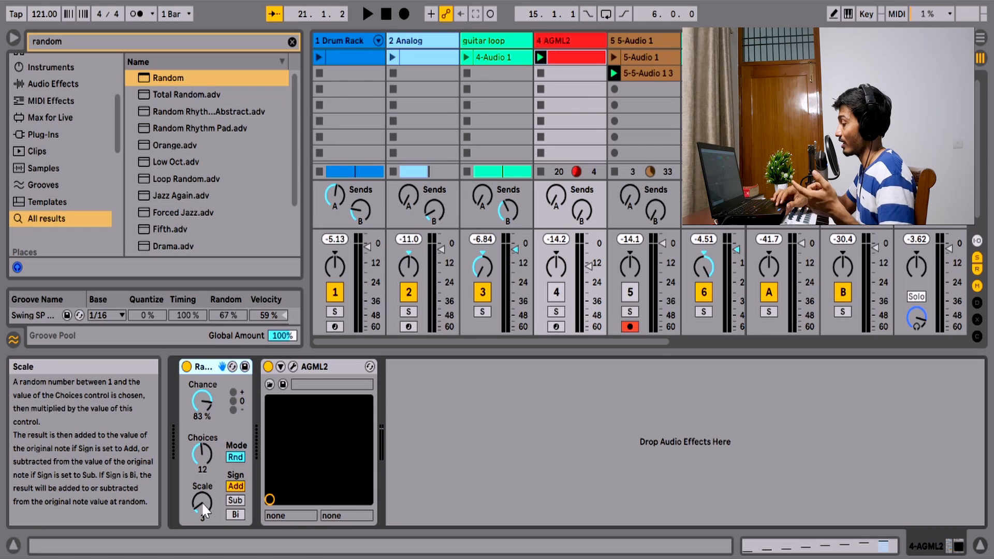
# - Create an empty MIDI clip in the second AGML2 slot and reopen the first clip's notes in an enlarged editor
pyautogui.doubleClick(564, 60)
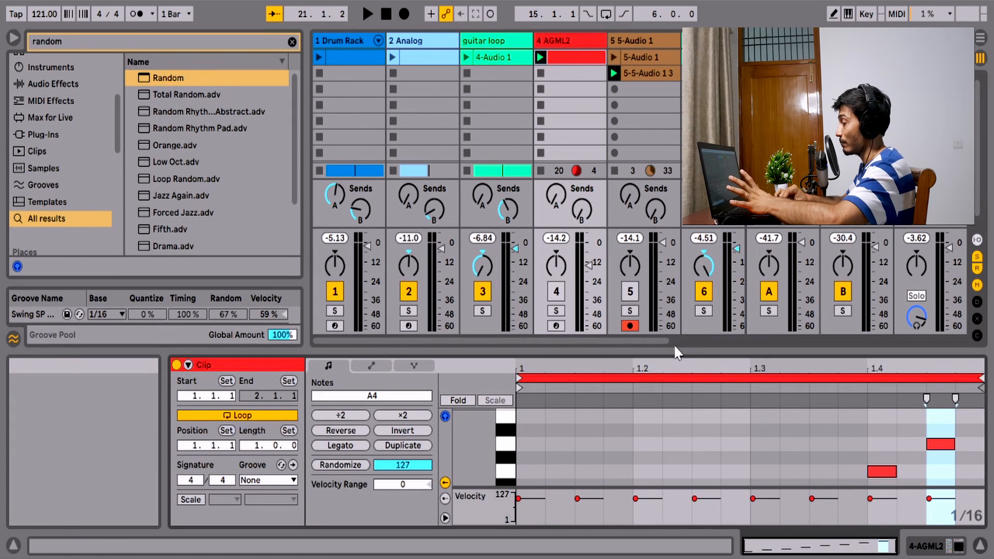
pyautogui.moveTo(666, 348); pyautogui.dragTo(608, 176)
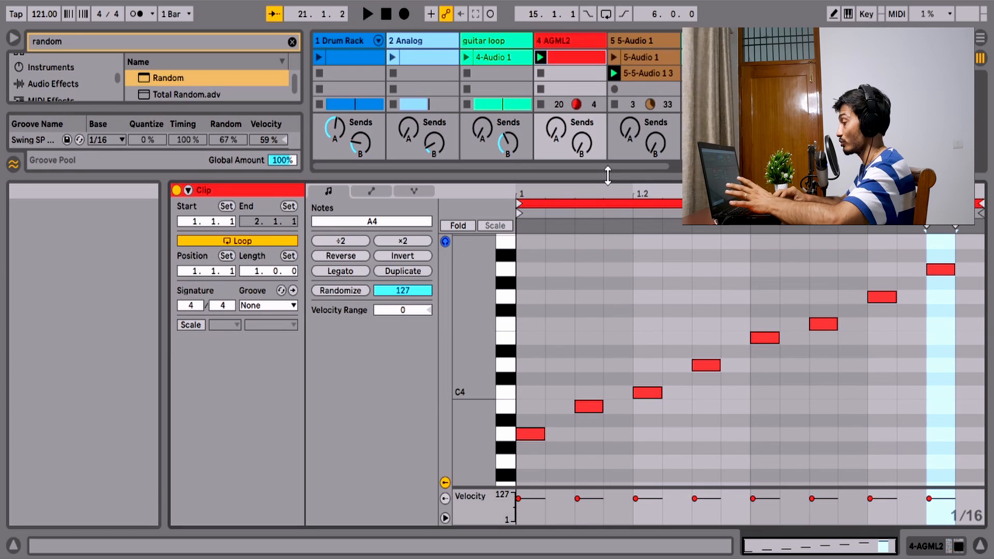
pyautogui.doubleClick(571, 73)
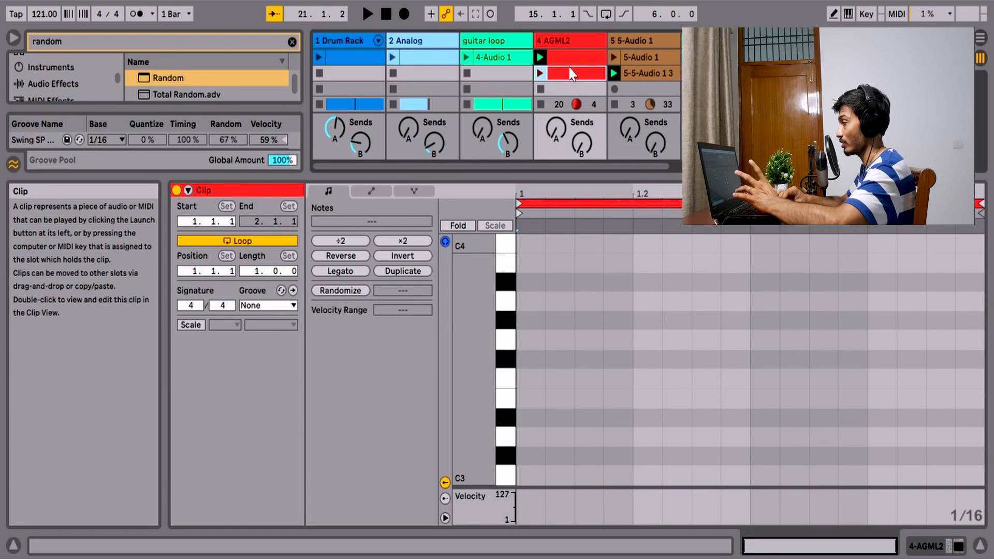
pyautogui.click(569, 57)
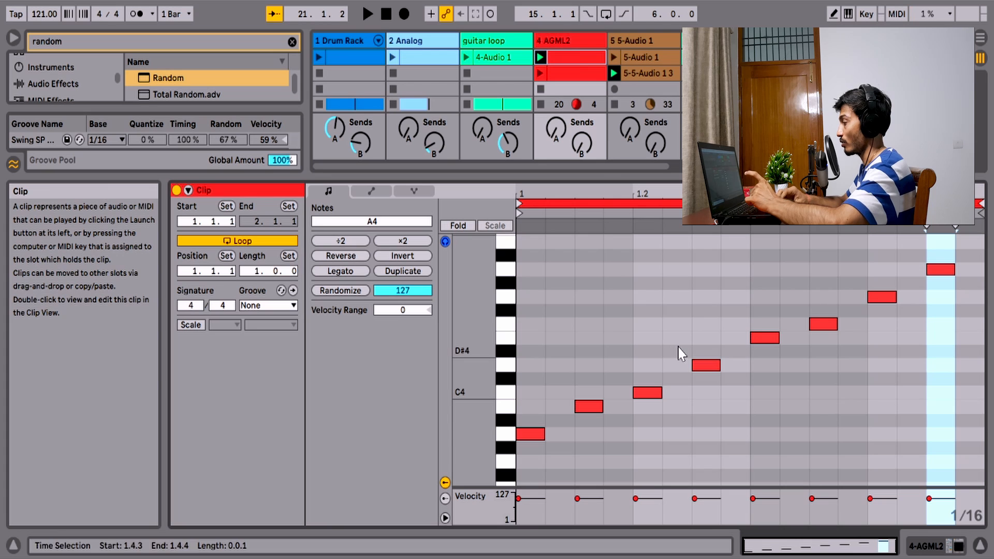
pyautogui.moveTo(680, 178); pyautogui.dragTo(680, 162)
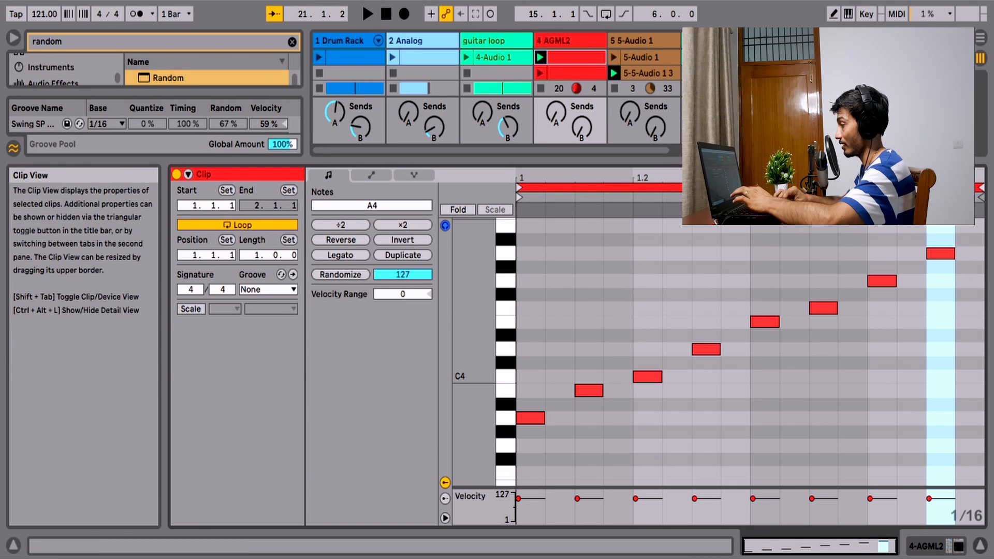
# - Collapse the clip editor and set the audio input of the 5-Audio 1 track to 4-AGML2
pyautogui.moveTo(801, 162); pyautogui.dragTo(801, 419)
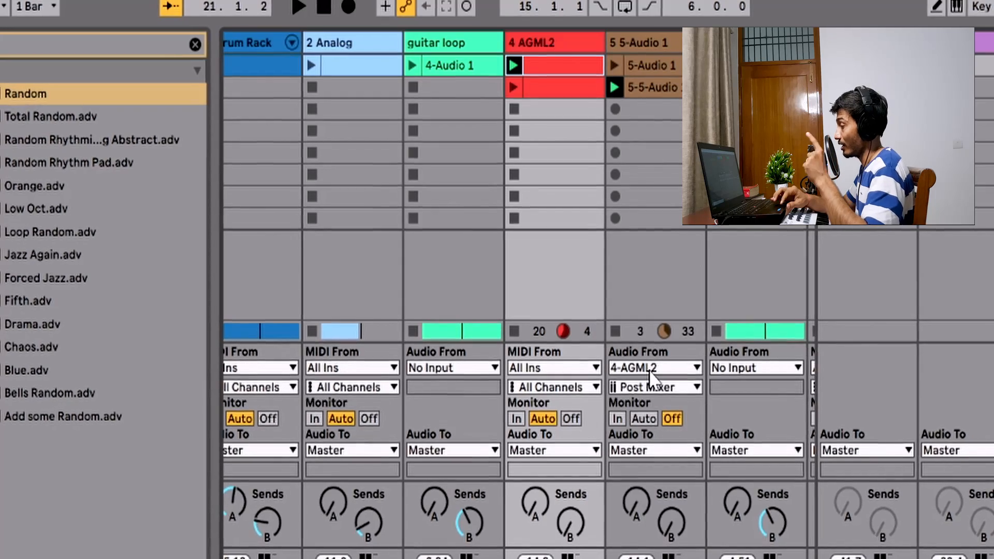
pyautogui.click(650, 371)
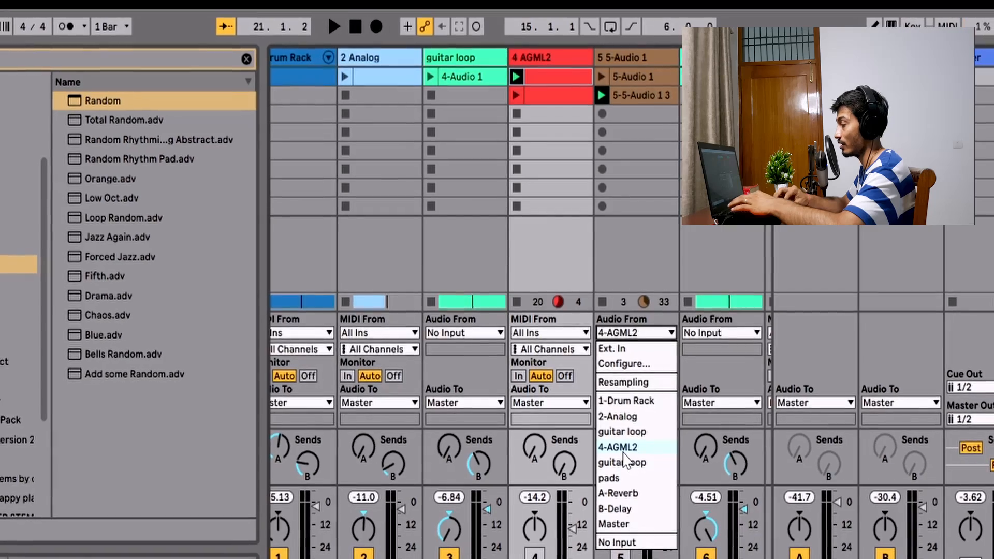
pyautogui.click(623, 451)
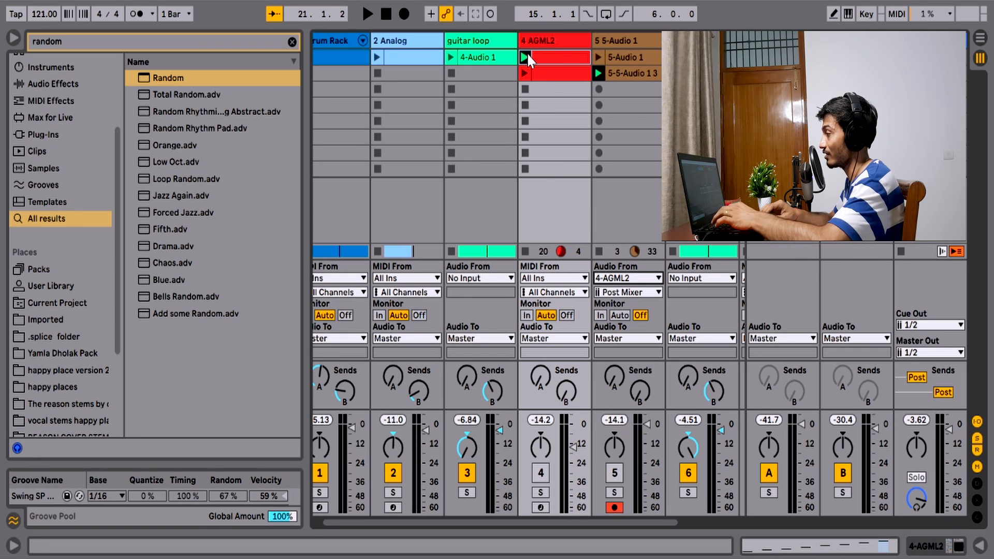
# - Start recording the playing first AGML2 clip into the third slot of 5-Audio 1, with both tracks soloed
pyautogui.click(524, 73)
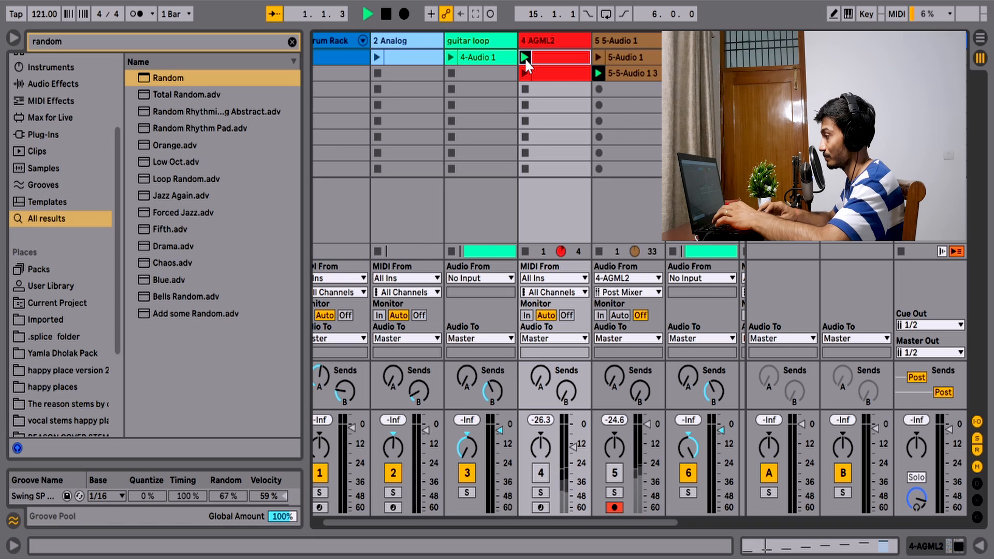
pyautogui.click(540, 492)
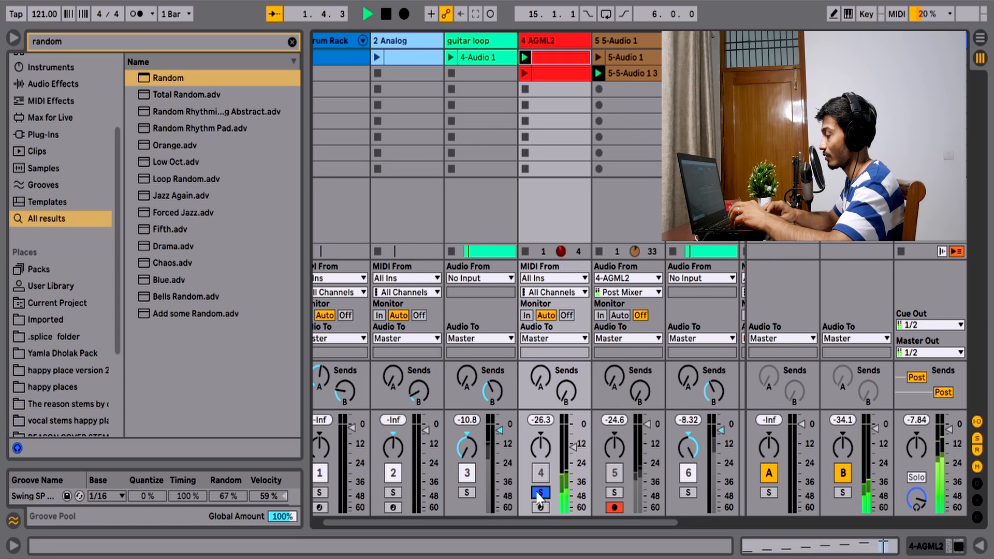
pyautogui.keyDown('ctrl'); pyautogui.click(615, 492); pyautogui.keyUp('ctrl')
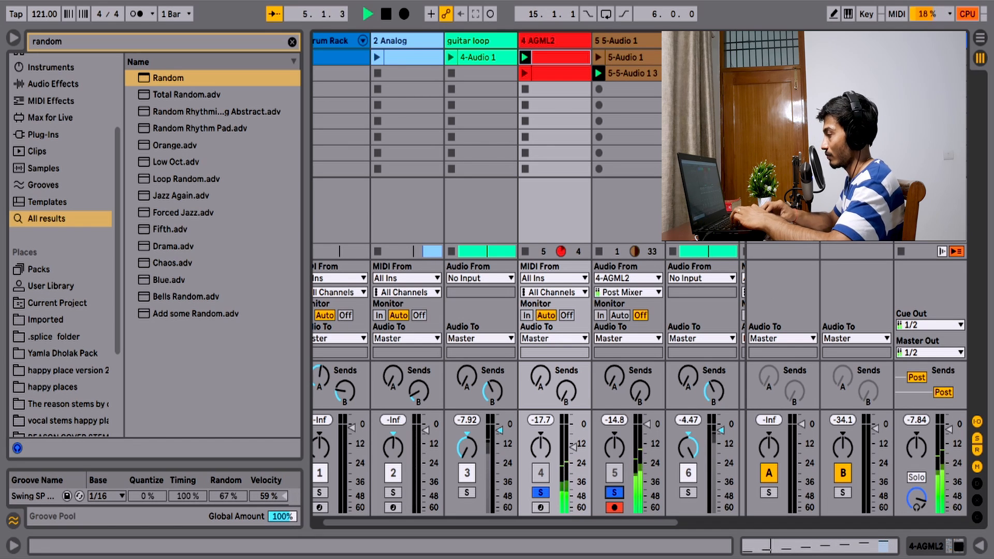
pyautogui.click(598, 88)
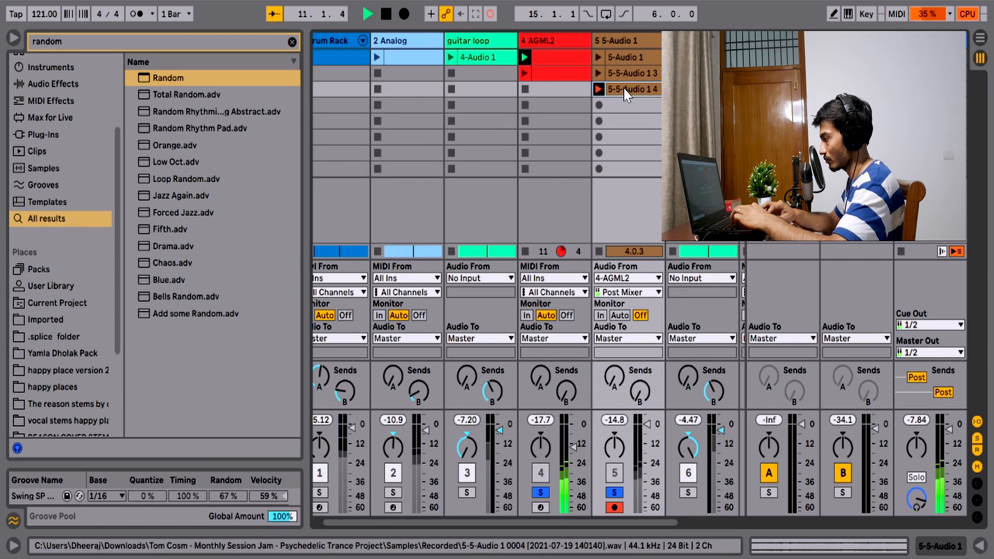
# - Open the clip being recorded in an enlarged sample view and raise the AGML2 track volume to -9.7 dB
pyautogui.doubleClick(623, 91)
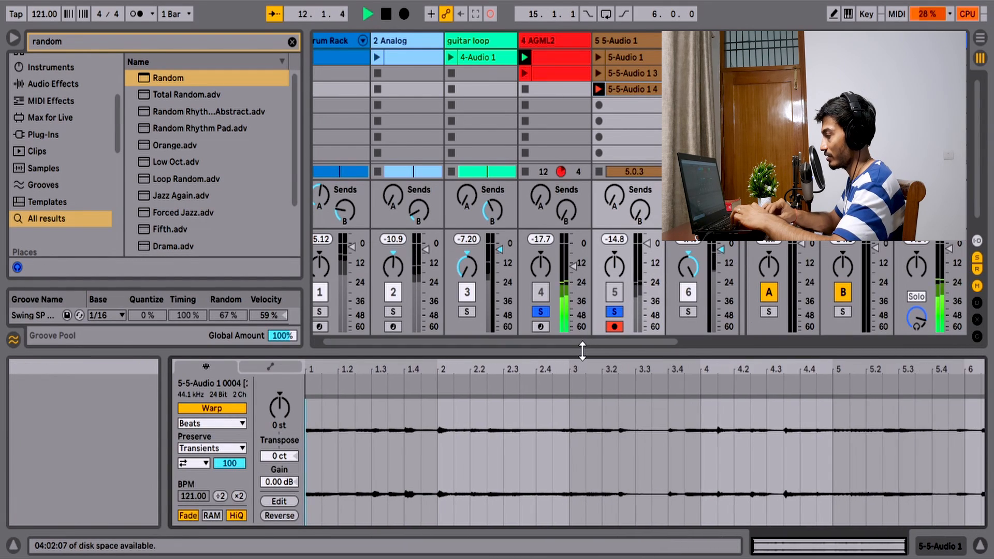
pyautogui.moveTo(588, 352); pyautogui.dragTo(561, 265)
pyautogui.moveTo(576, 182); pyautogui.dragTo(574, 173)
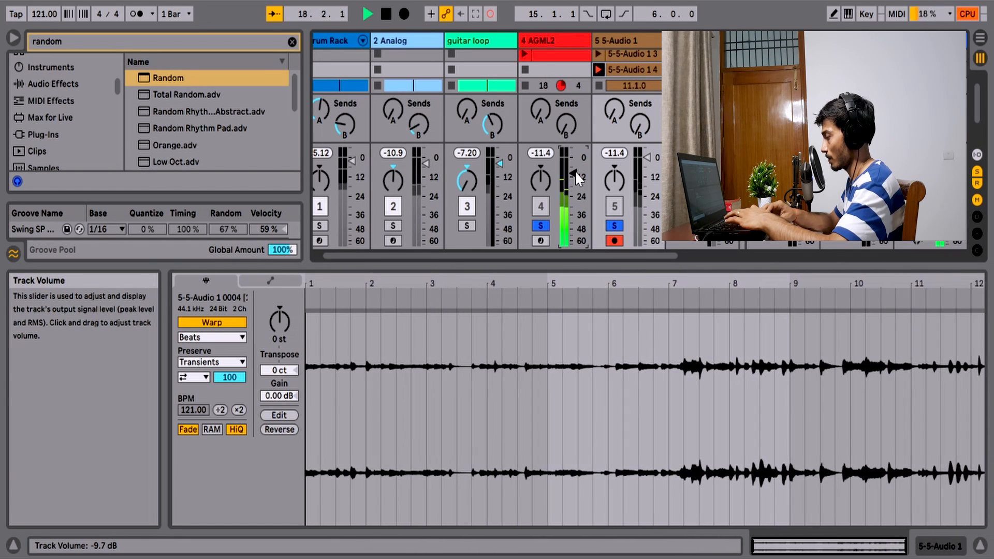
# - Stop the recording and set the new clip's loop to run from 7.1.1 to 9.4.1
pyautogui.press('space')
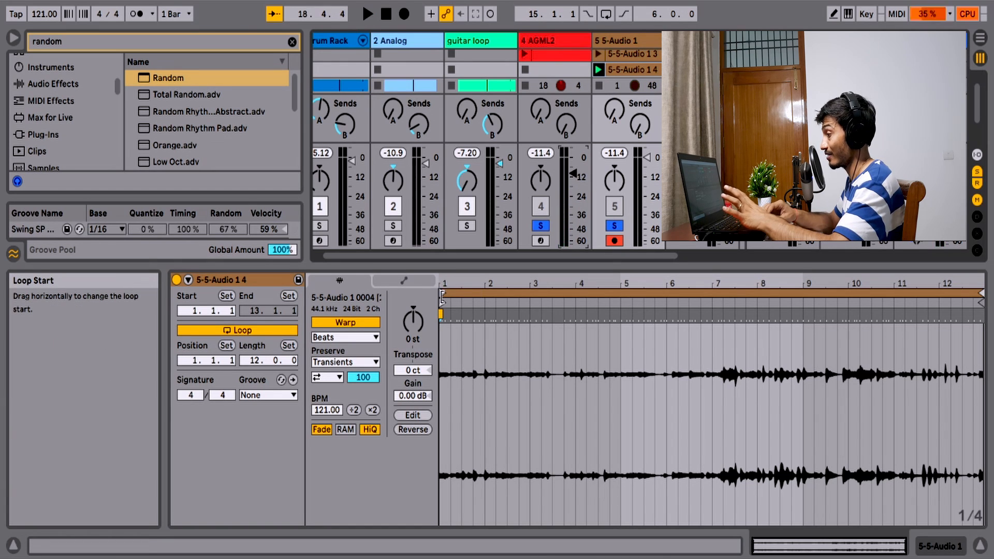
pyautogui.moveTo(444, 295)
pyautogui.mouseDown()
pyautogui.moveTo(711, 363)
pyautogui.moveTo(711, 382)
pyautogui.mouseUp()
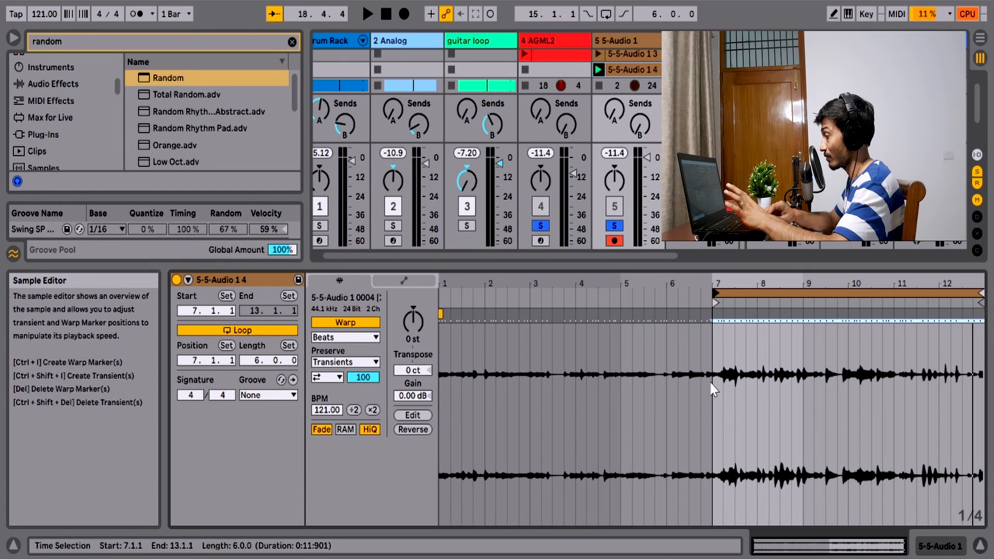
pyautogui.moveTo(985, 300)
pyautogui.mouseDown()
pyautogui.moveTo(828, 299)
pyautogui.moveTo(870, 305)
pyautogui.moveTo(839, 310)
pyautogui.mouseUp()
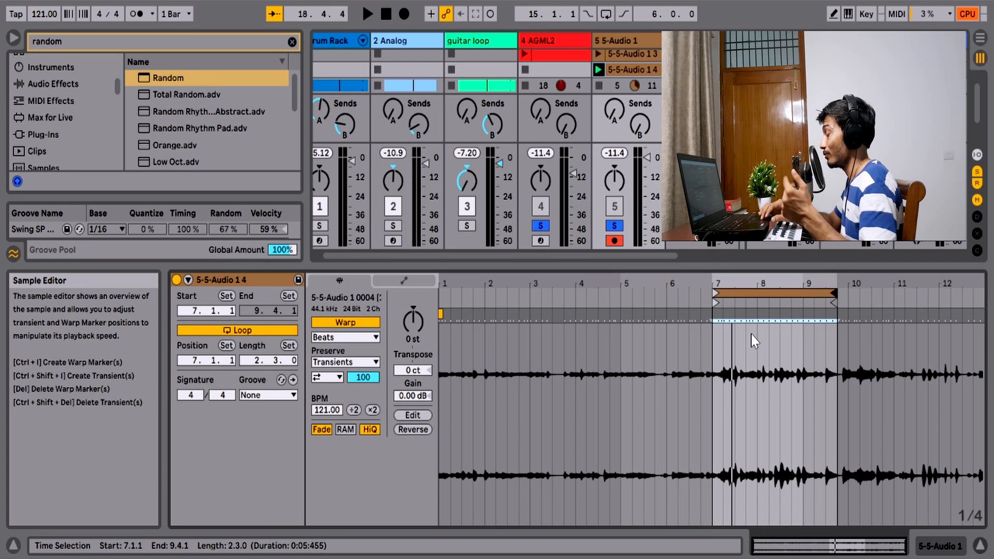
# - Return to the Arrangement View and turn off solo on the 5-Audio 1 and AGML2 tracks
pyautogui.click(979, 38)
pyautogui.scroll(5, 215, 230)
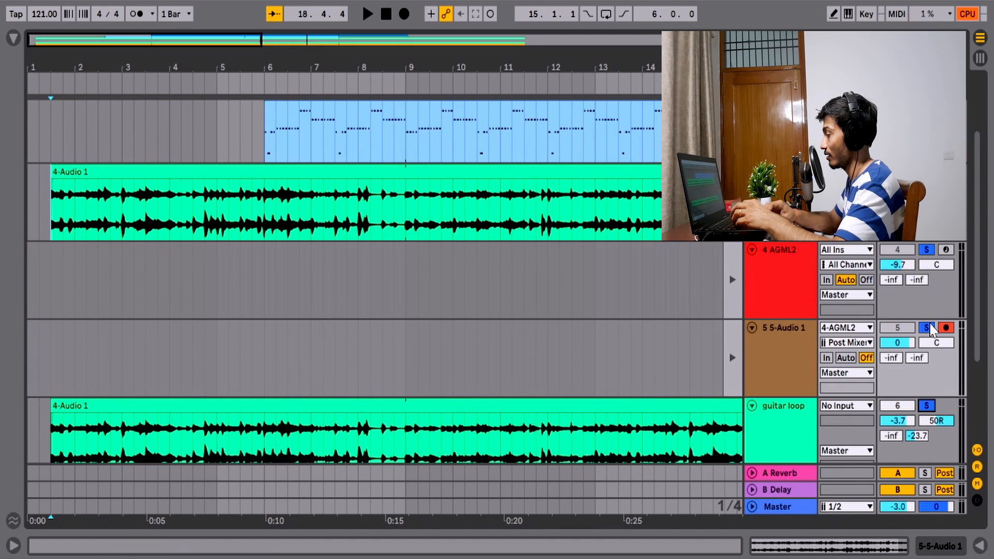
pyautogui.click(927, 328)
pyautogui.click(926, 251)
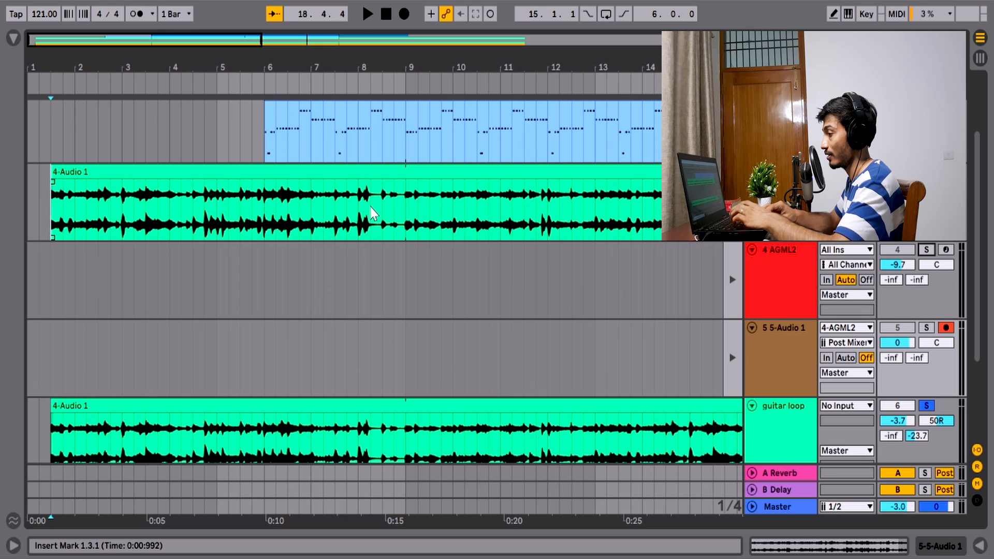
# - Listen to the guitar loop in the arrangement from its start to about bar 9 and return to the beginning
pyautogui.press('space')
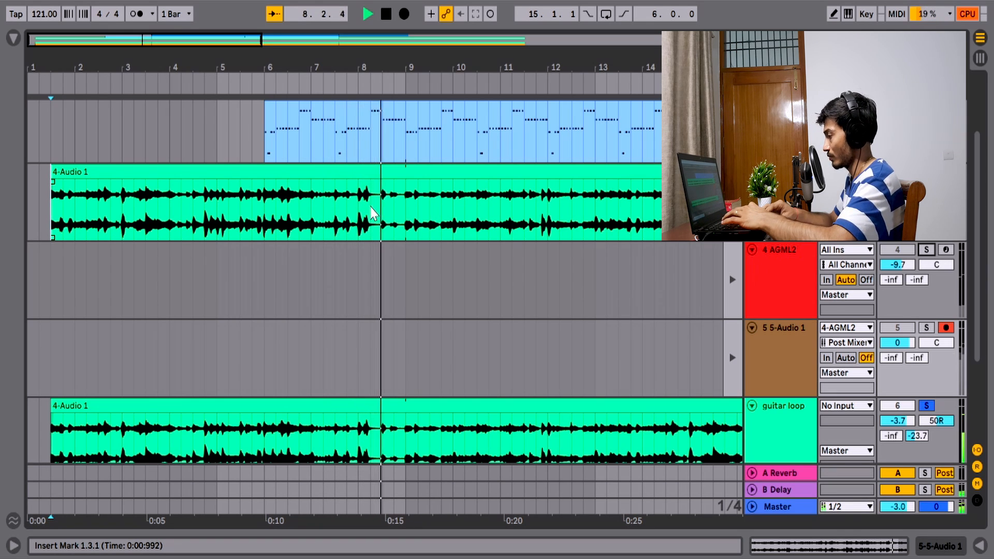
pyautogui.press('space')
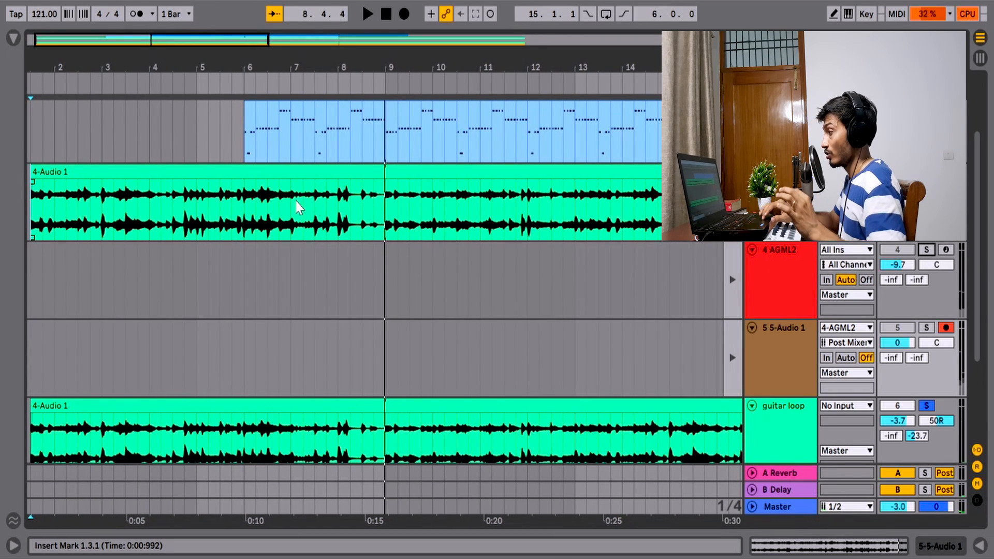
pyautogui.hscroll(-1, 296, 201)
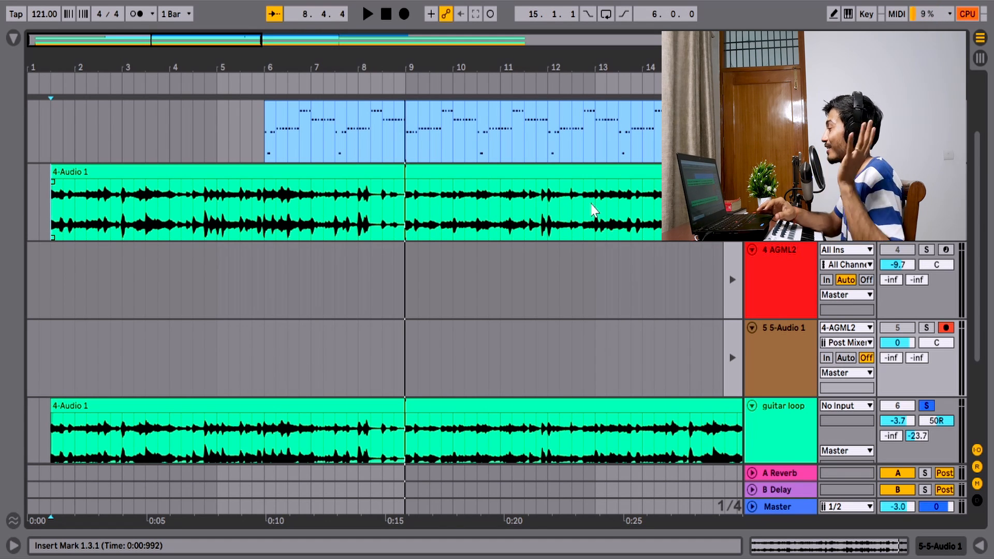
pyautogui.scroll(1, 383, 283)
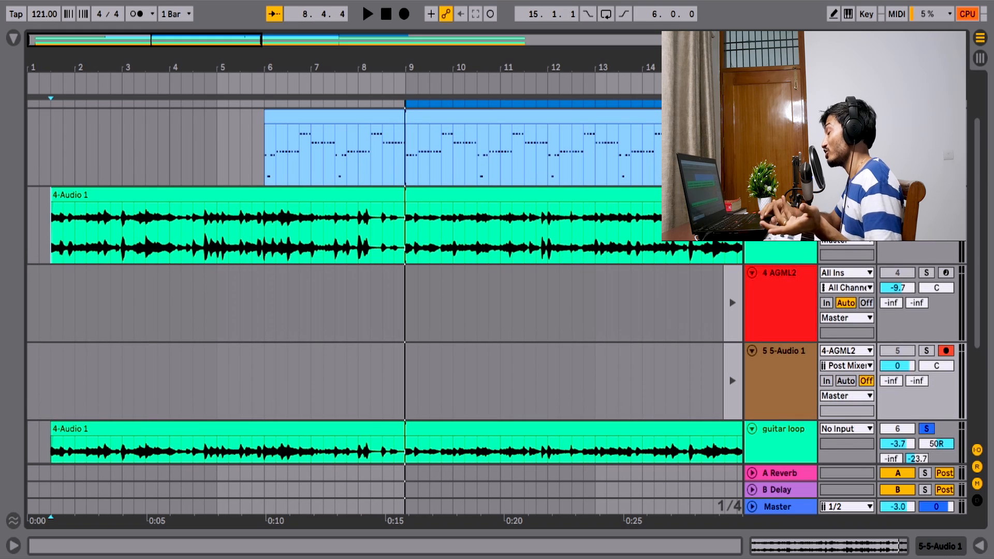
# - Play the drum part from bar 9 while inspecting its Drum Rack and the notes of its MIDI clip, and stop playback
pyautogui.scroll(3, 383, 217)
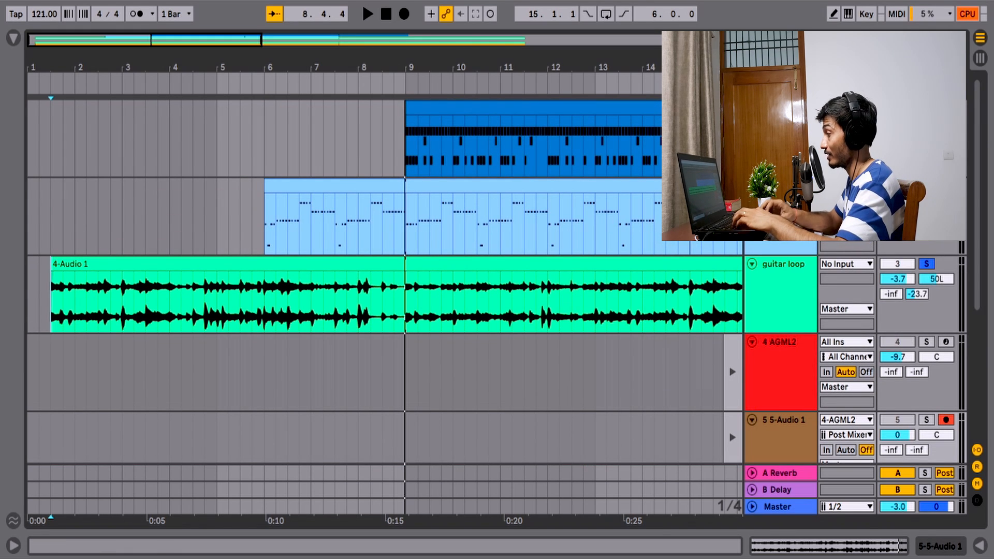
pyautogui.click(405, 150)
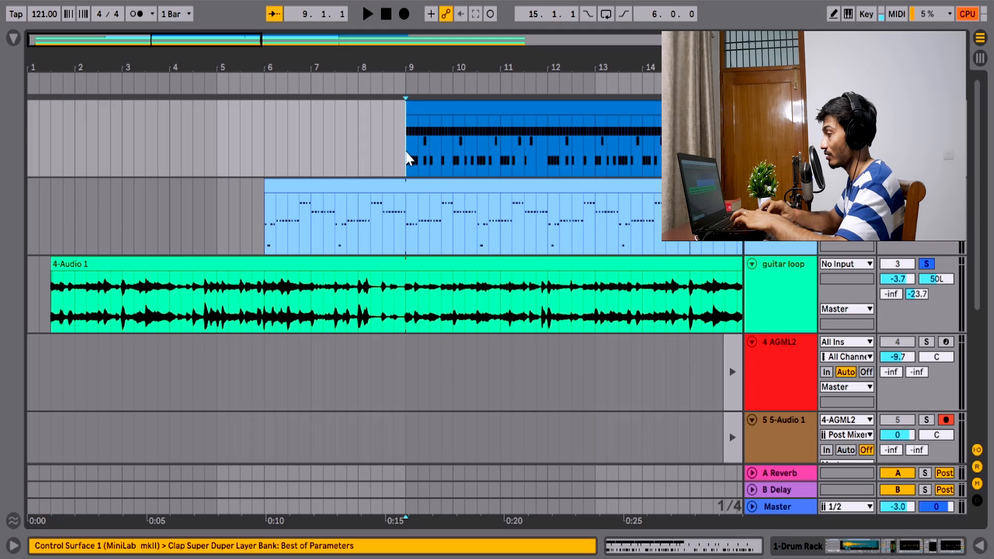
pyautogui.press('space')
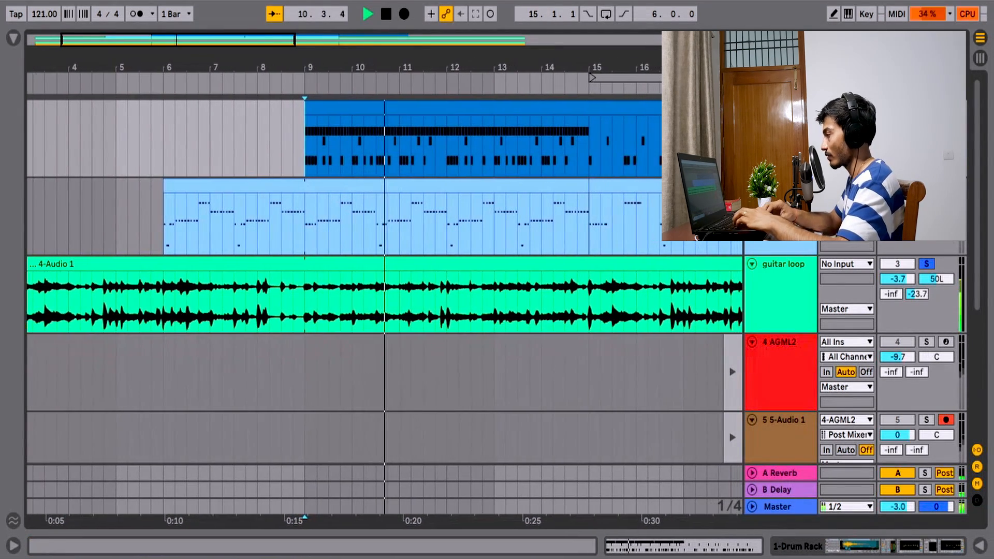
pyautogui.doubleClick(781, 108)
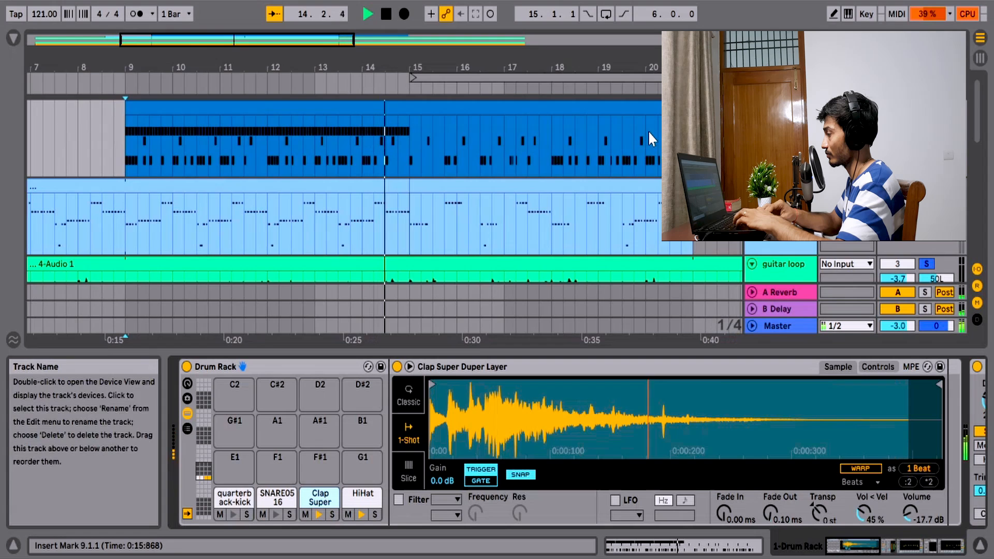
pyautogui.doubleClick(528, 111)
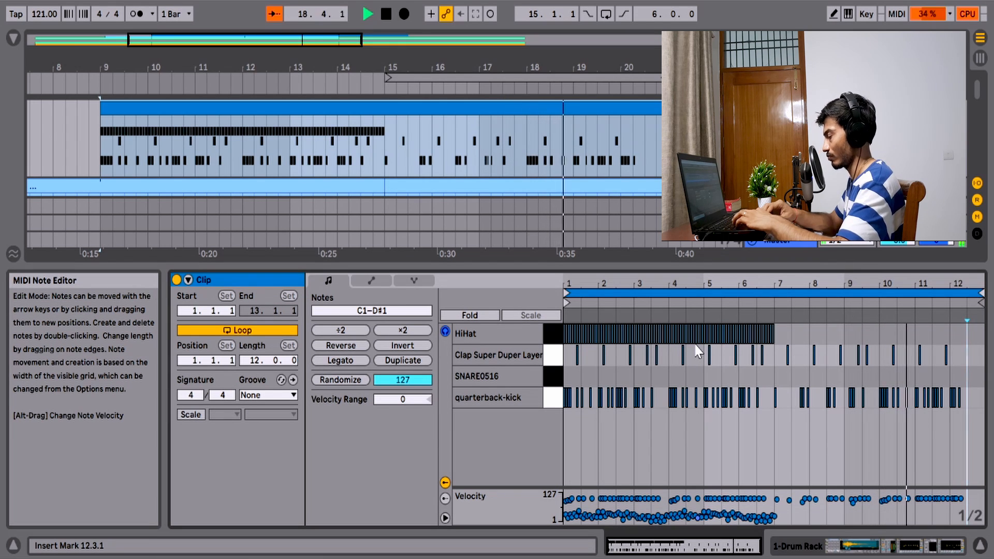
pyautogui.press('space')
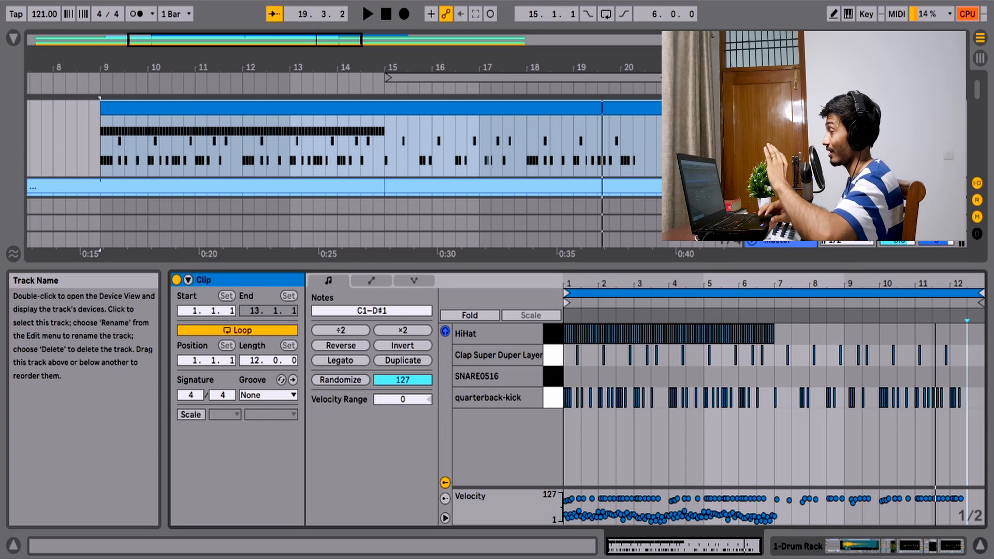
# - Turn on Draw Mode and listen to the drum clip from bar 9 to about bar 15
pyautogui.click(829, 20)
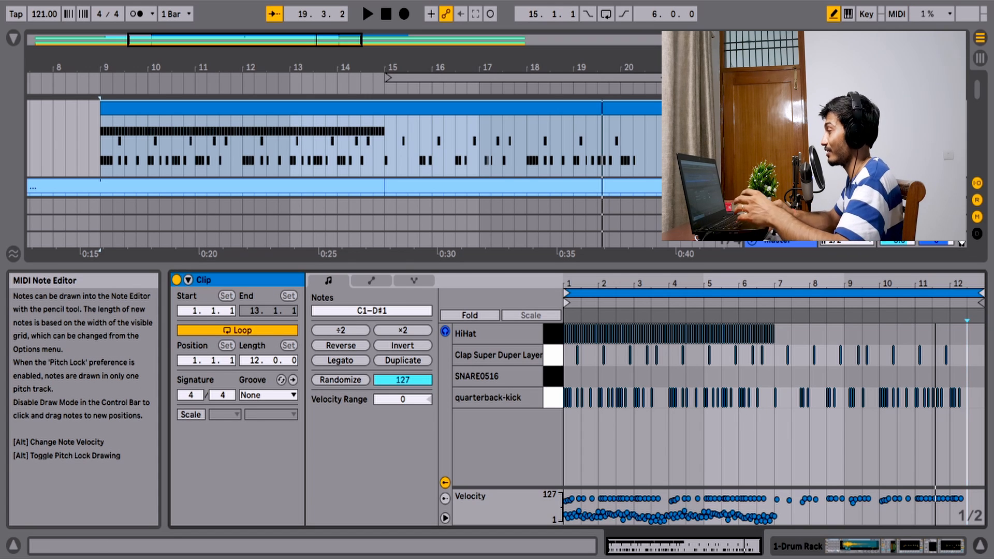
pyautogui.scroll(-2, 849, 171)
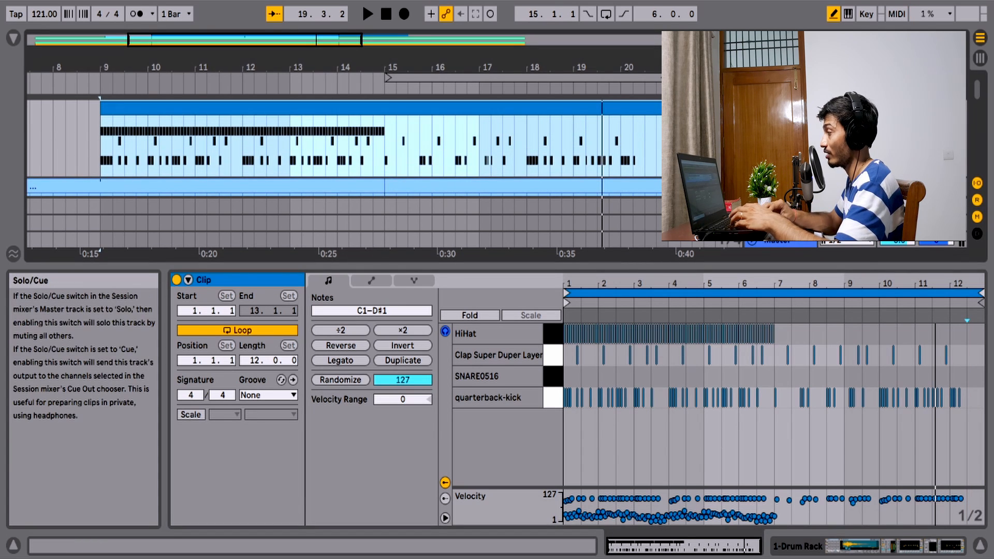
pyautogui.press('space')
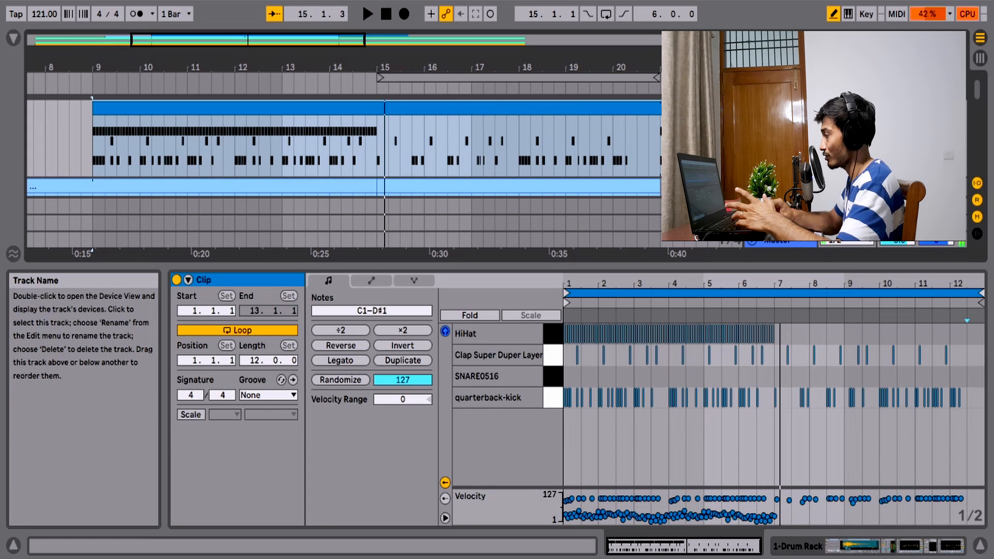
# - Bring the bass line clip below the drums into view and listen from bar 9 to about bar 15
pyautogui.scroll(-3, 344, 148)
pyautogui.scroll(2, 344, 149)
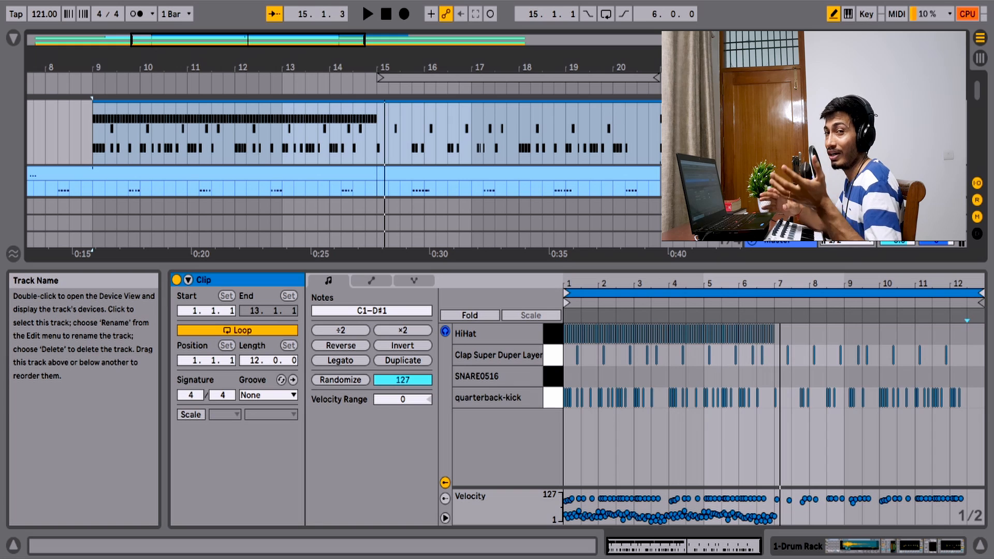
pyautogui.scroll(-1, 344, 148)
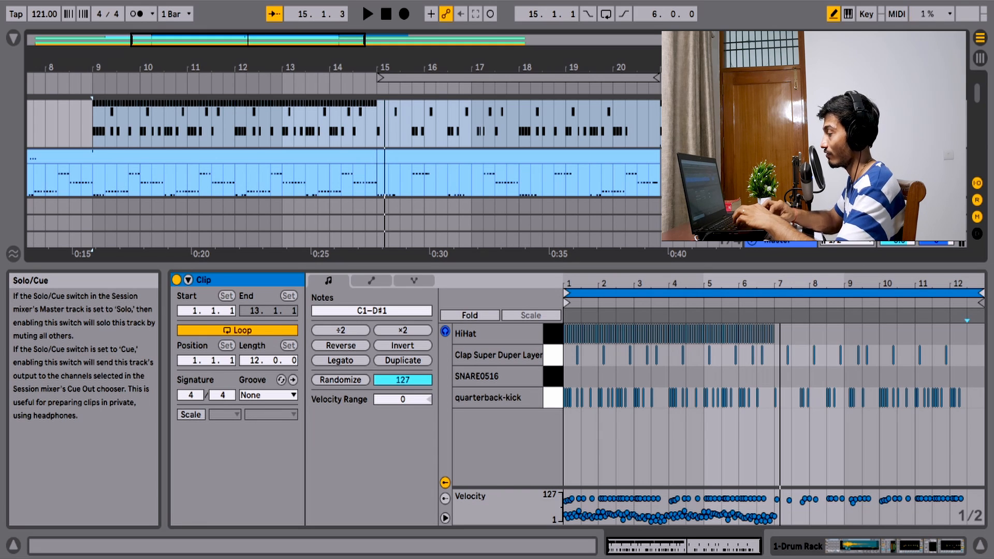
pyautogui.press('space')
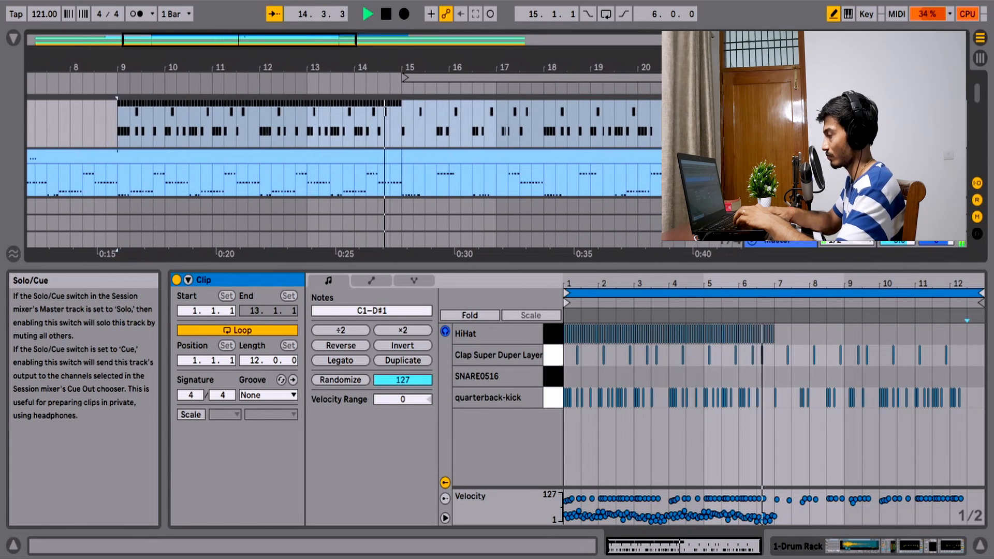
pyautogui.press('space')
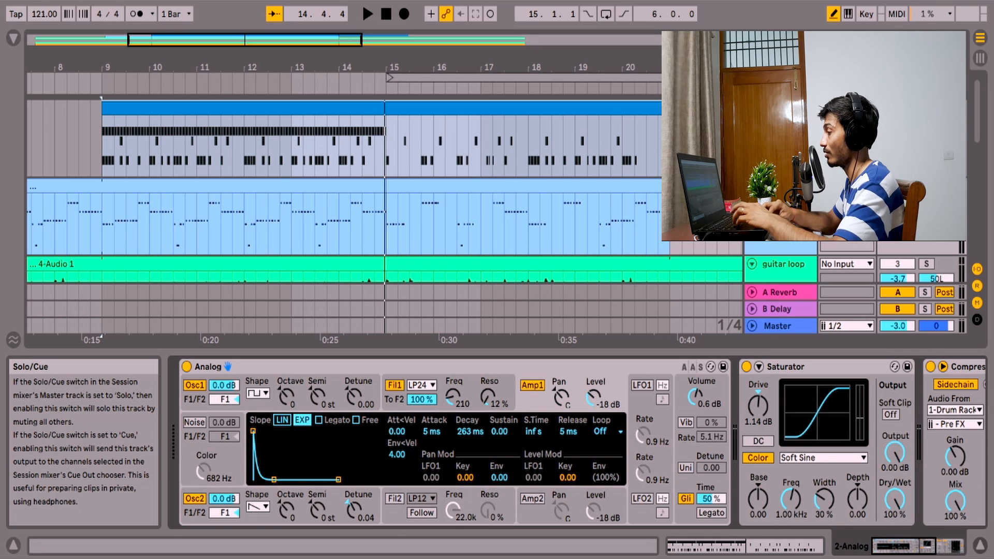
# - Play the arrangement from bar 9 to about bar 15 while looking over the bass, guitar loop and pads tracks
pyautogui.press('space')
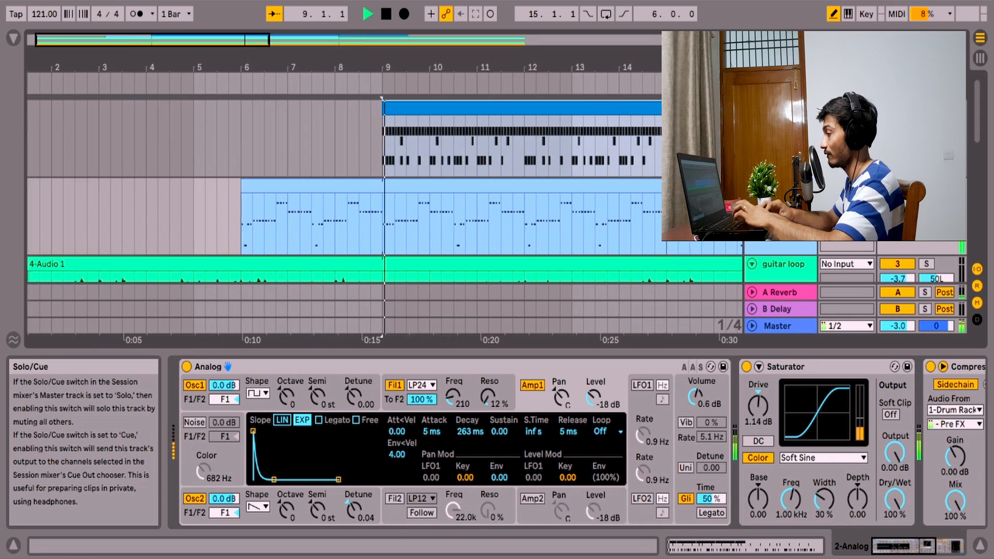
pyautogui.scroll(-5, 596, 242)
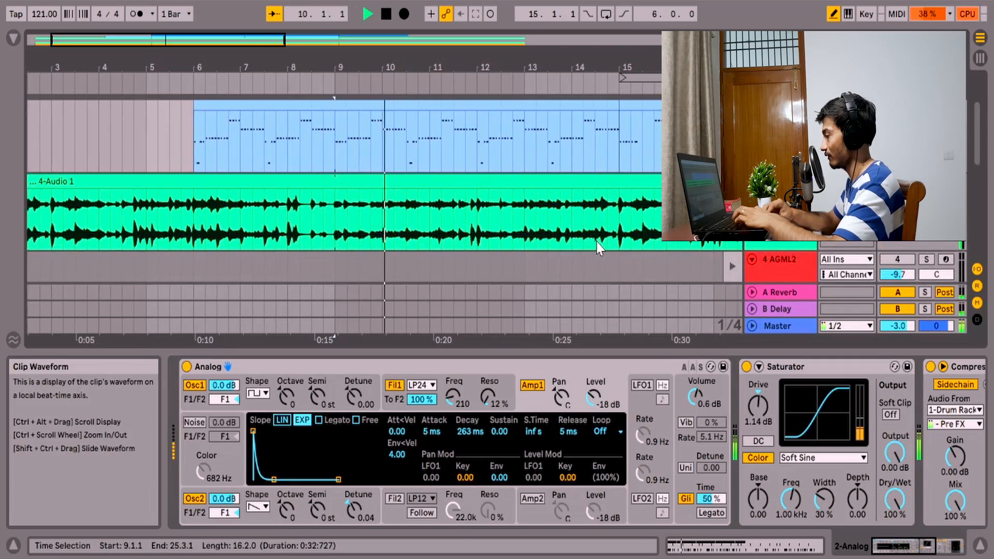
pyautogui.scroll(-5, 847, 252)
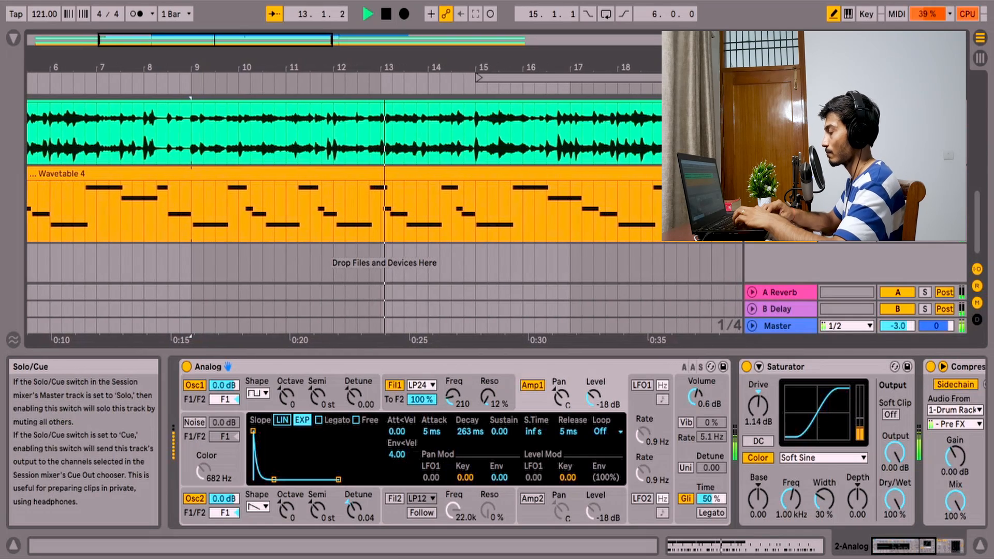
pyautogui.scroll(3, 849, 233)
pyautogui.scroll(2, 849, 233)
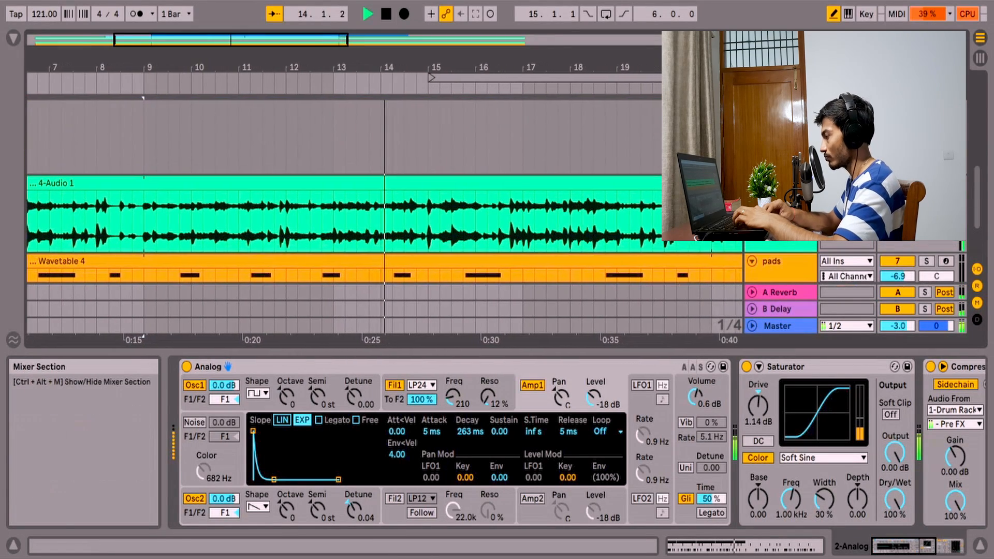
pyautogui.press('space')
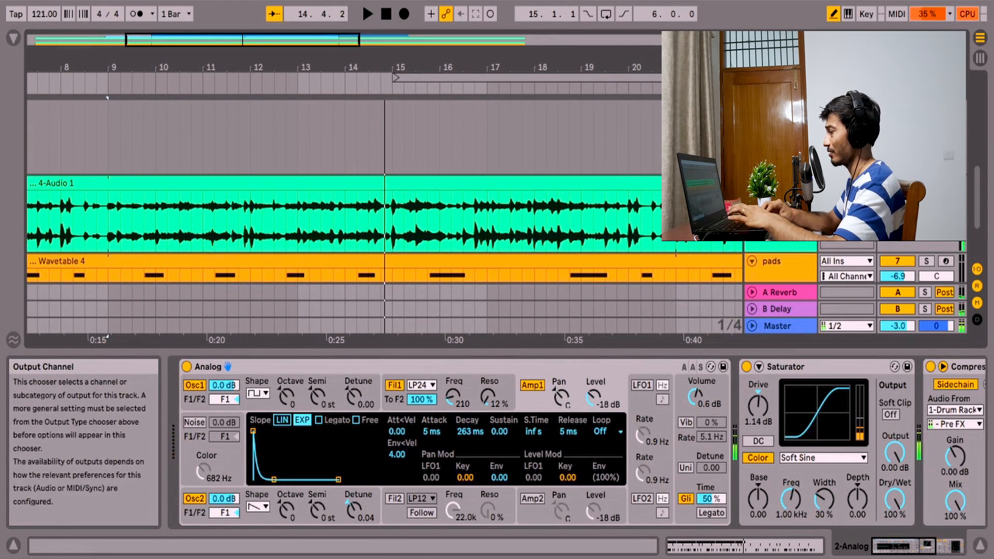
# - Open the pads track's Wavetable instrument and compare the settings of oscillator 1 and oscillator 2
pyautogui.scroll(-4, 849, 232)
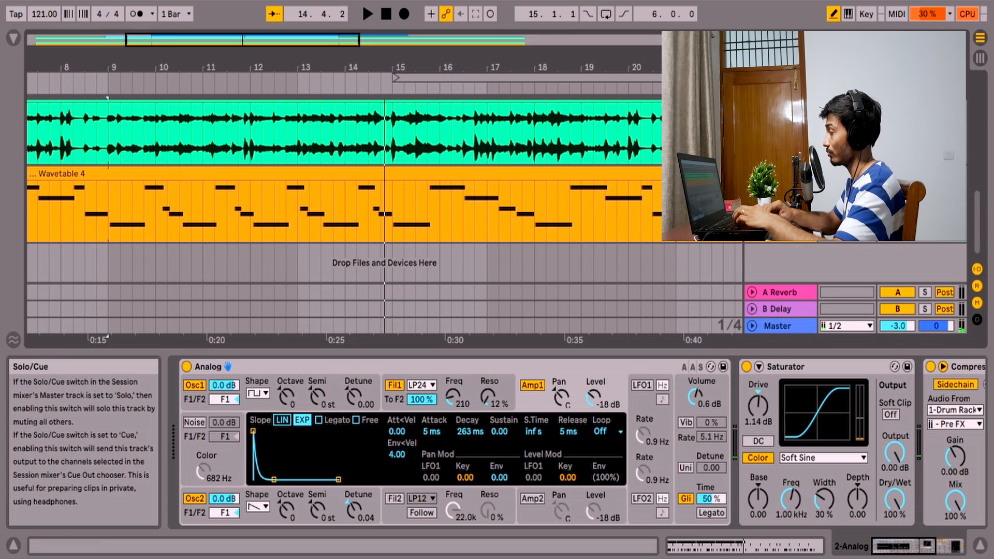
pyautogui.hscroll(-5, 536, 210)
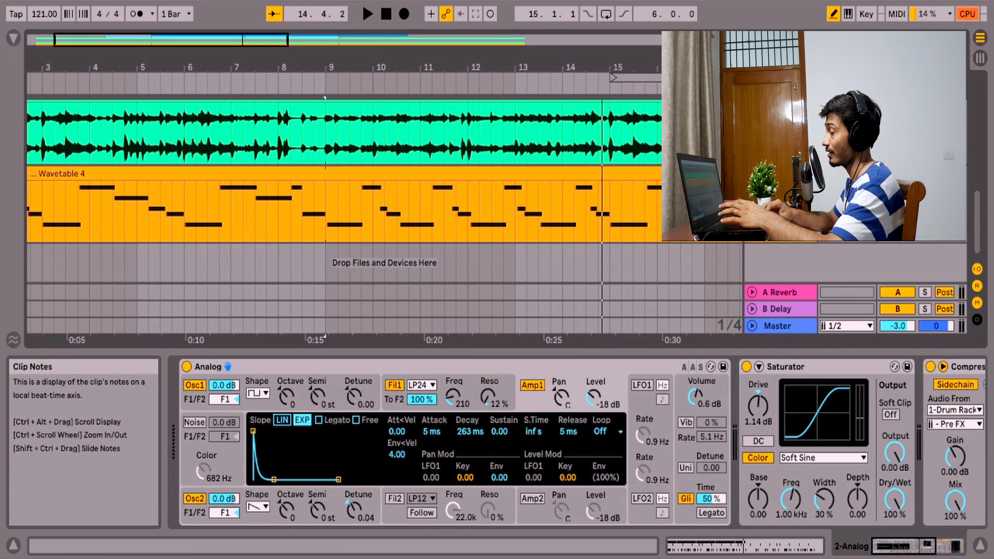
pyautogui.click(781, 173)
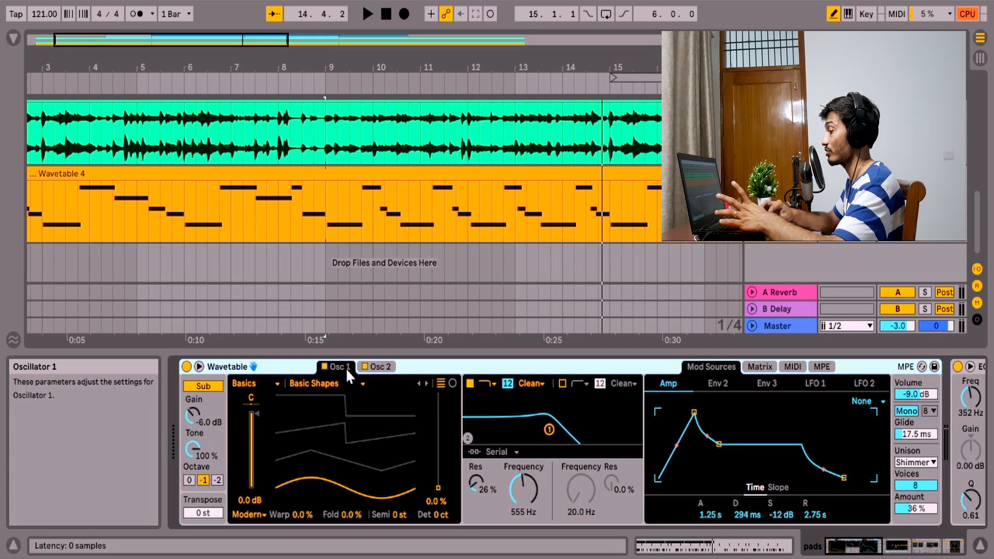
pyautogui.click(375, 365)
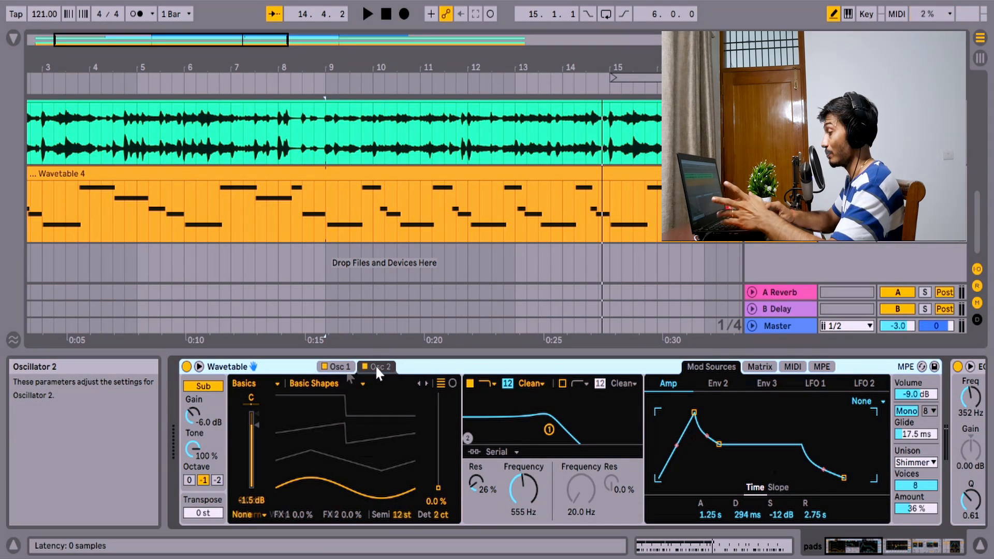
pyautogui.click(337, 367)
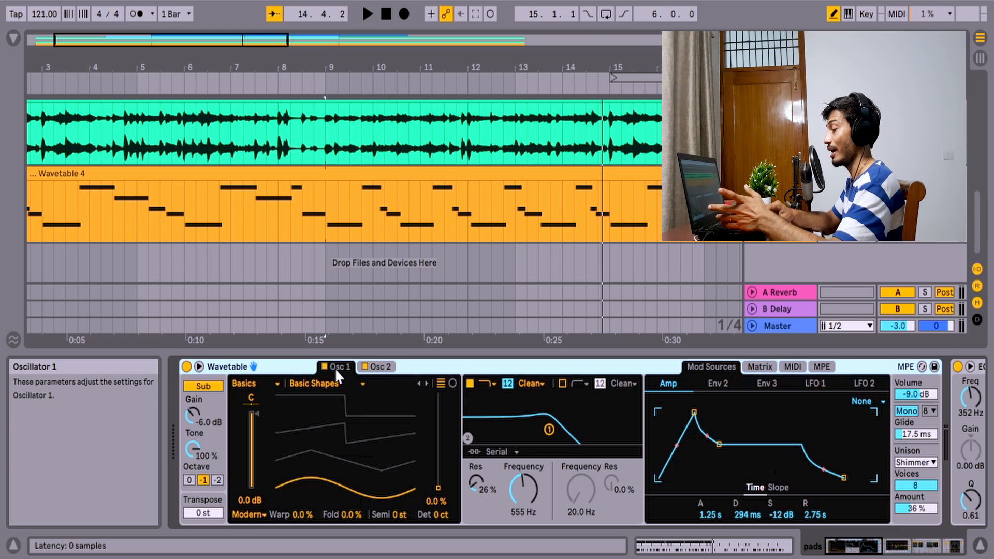
pyautogui.click(384, 369)
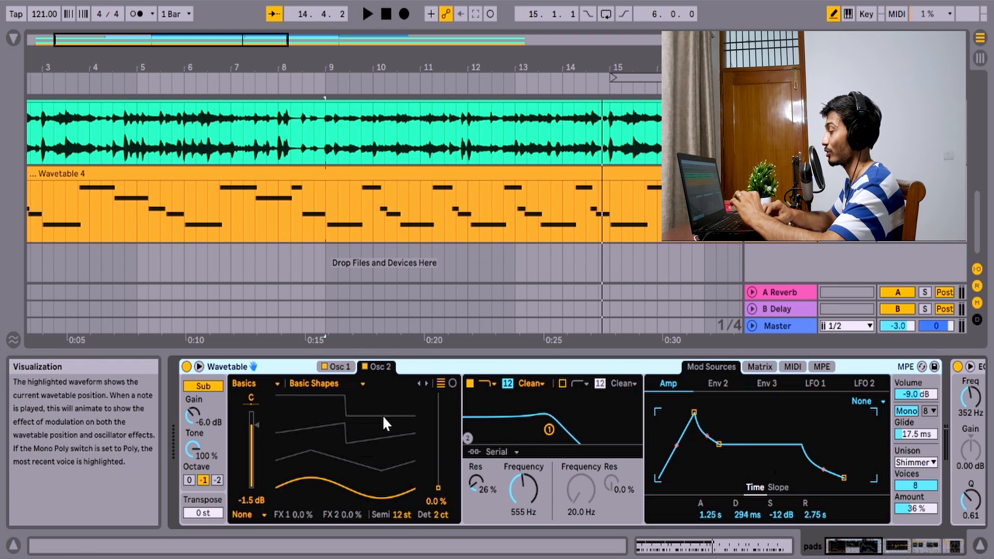
pyautogui.click(337, 366)
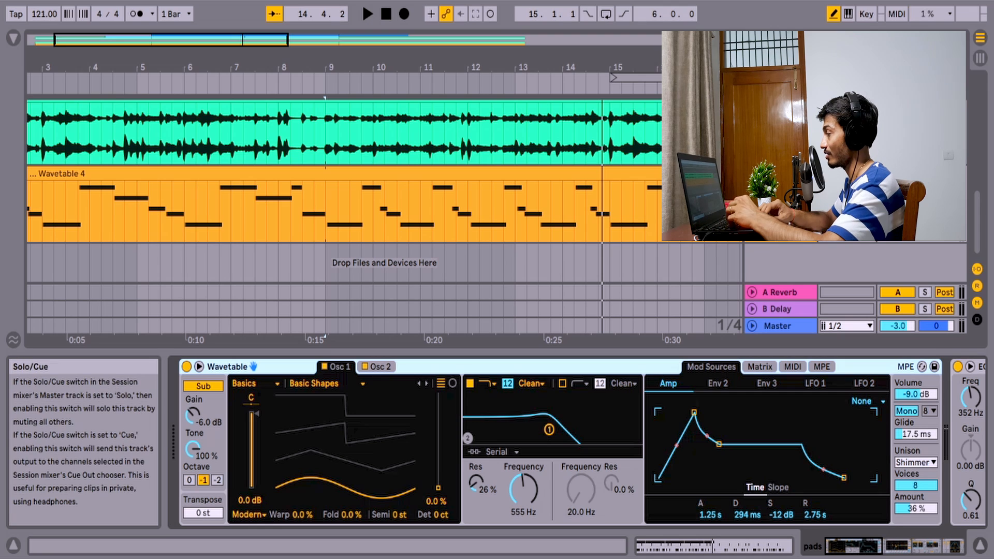
# - Play the pads from bar 9 and look through their device chain from Wavetable to Delay and back
pyautogui.press('space')
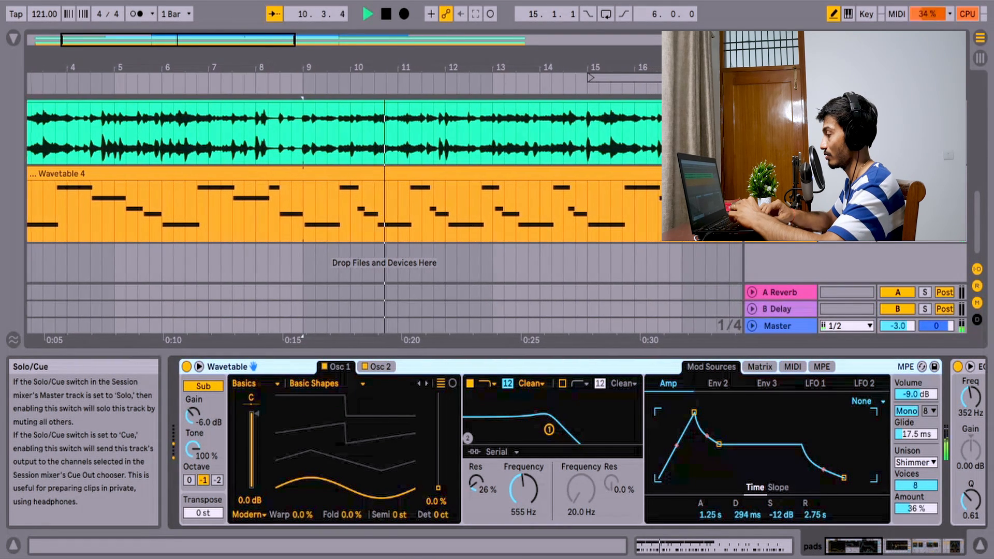
pyautogui.hscroll(10, 735, 471)
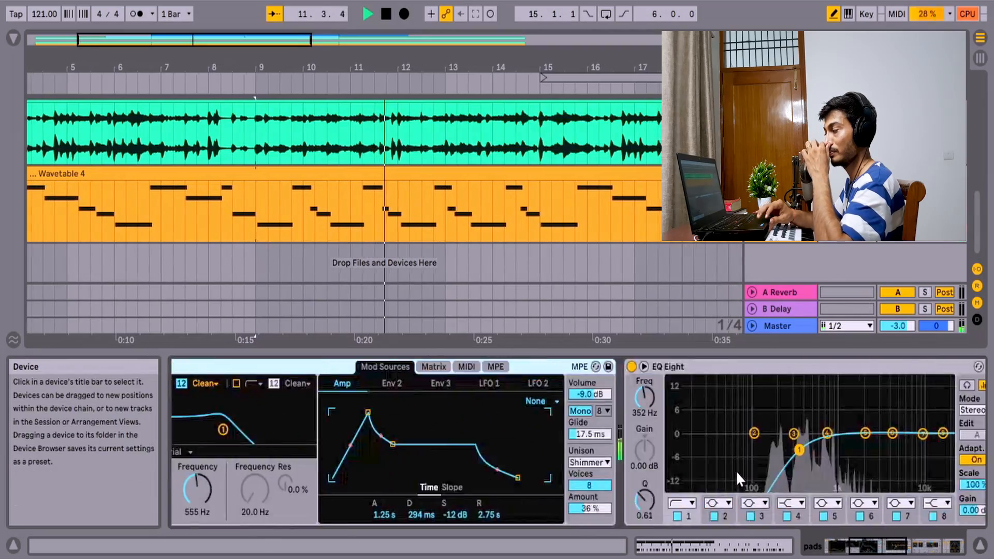
pyautogui.hscroll(-10, 735, 470)
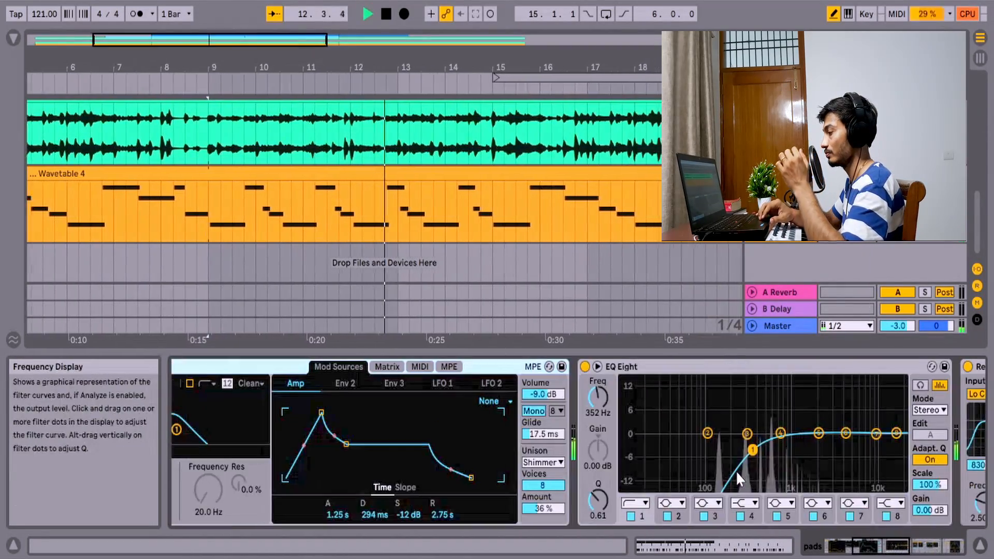
pyautogui.hscroll(10, 735, 471)
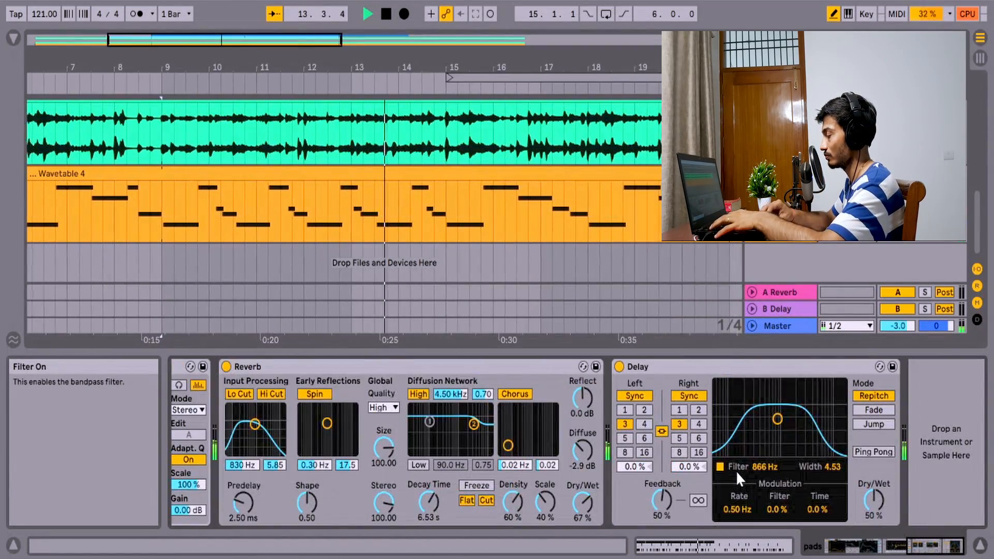
pyautogui.hscroll(-10, 735, 470)
pyautogui.hscroll(-6, 735, 471)
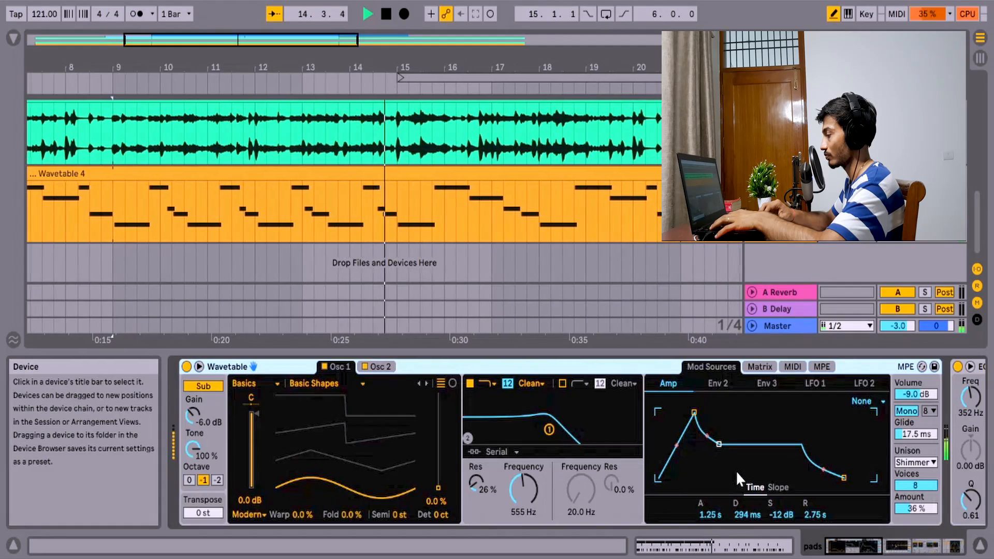
# - Examine the low-cut filter in the pads track's EQ Eight during playback
pyautogui.hscroll(8, 735, 470)
pyautogui.hscroll(8, 735, 470)
pyautogui.hscroll(-4, 735, 470)
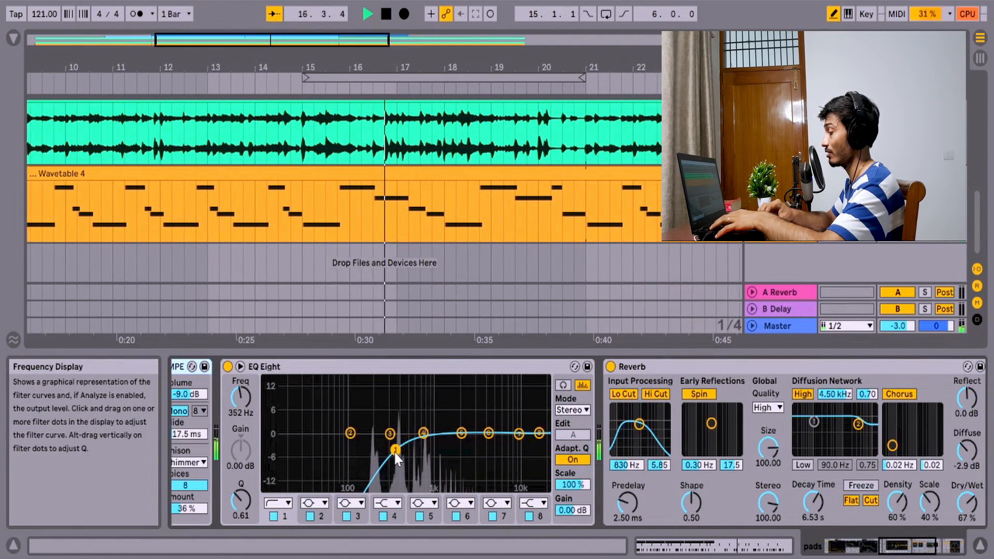
pyautogui.hscroll(-3, 304, 473)
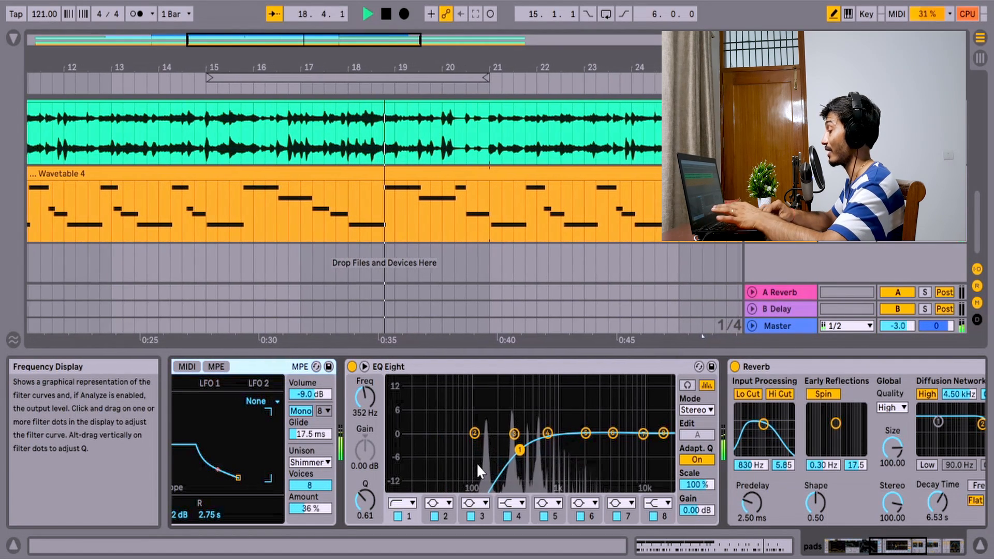
# - Examine the Reverb and Delay settings at the end of the pads track's device chain
pyautogui.hscroll(1, 506, 471)
pyautogui.hscroll(5, 504, 465)
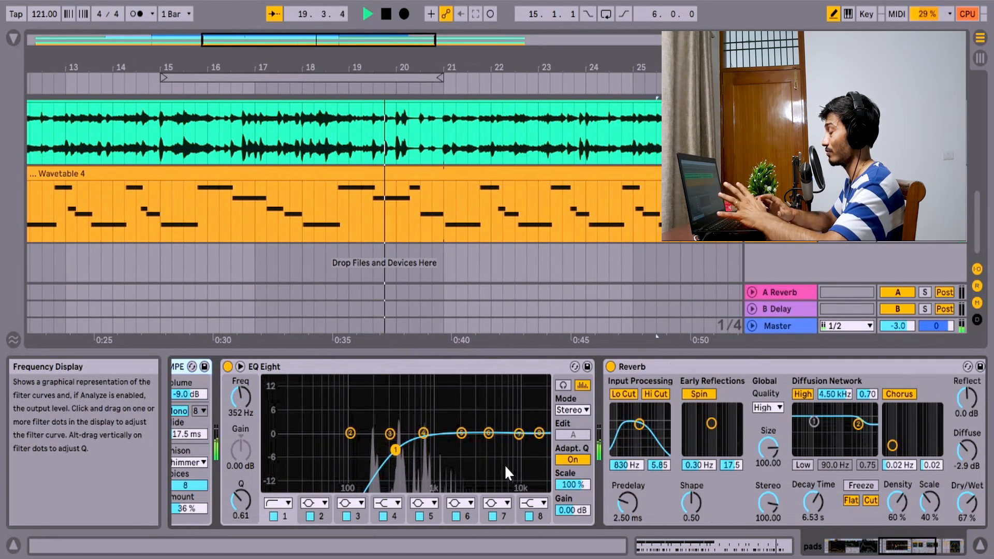
pyautogui.hscroll(7, 504, 464)
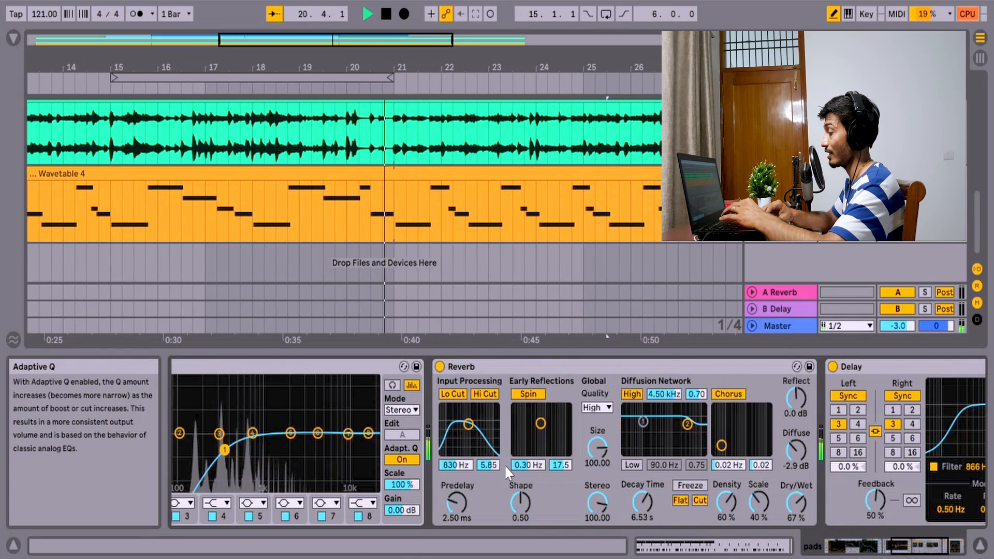
pyautogui.hscroll(9, 536, 462)
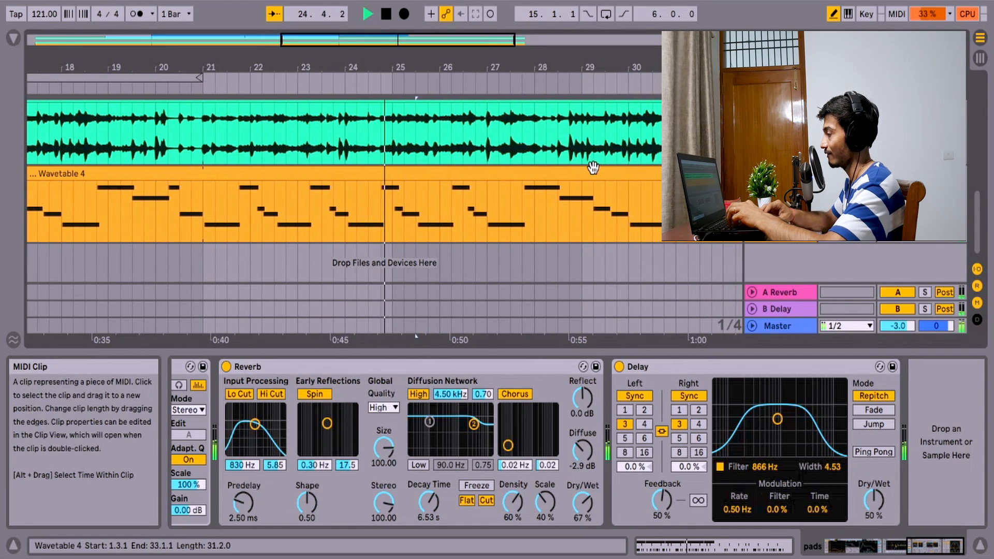
# - Look over the guitar loop, pads, bass and drum clips across the arrangement during playback, and stop playback
pyautogui.hscroll(-8, 593, 167)
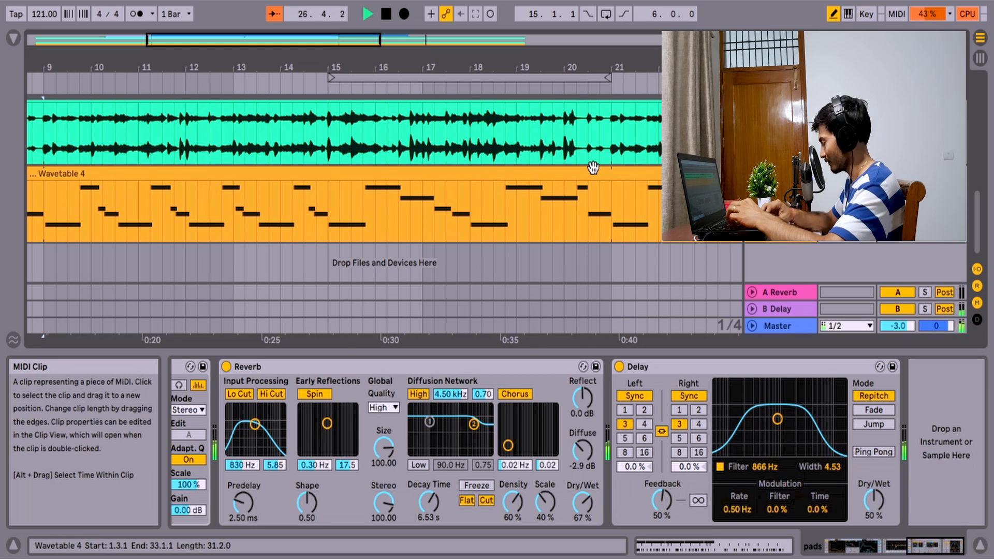
pyautogui.hscroll(-7, 419, 172)
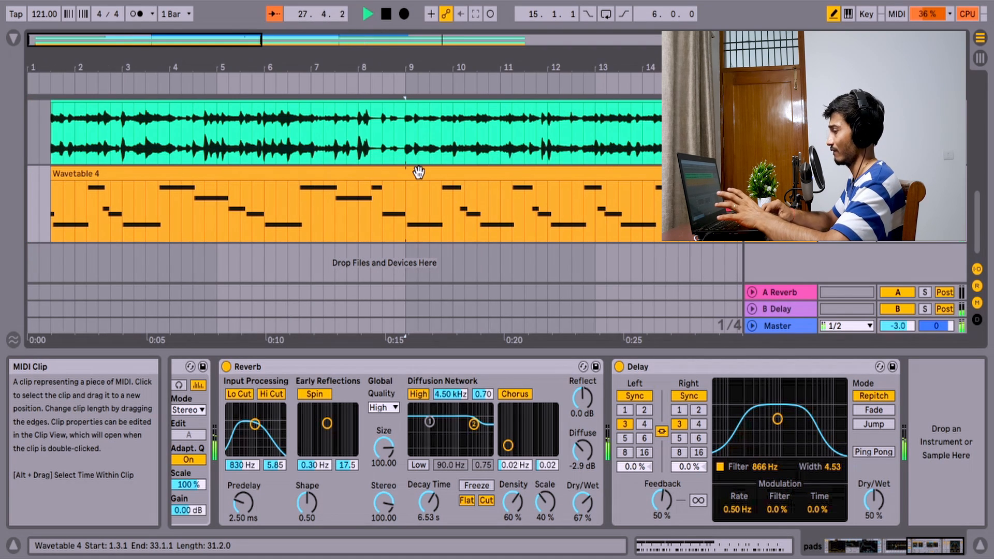
pyautogui.scroll(3, 529, 174)
pyautogui.hscroll(20, 528, 174)
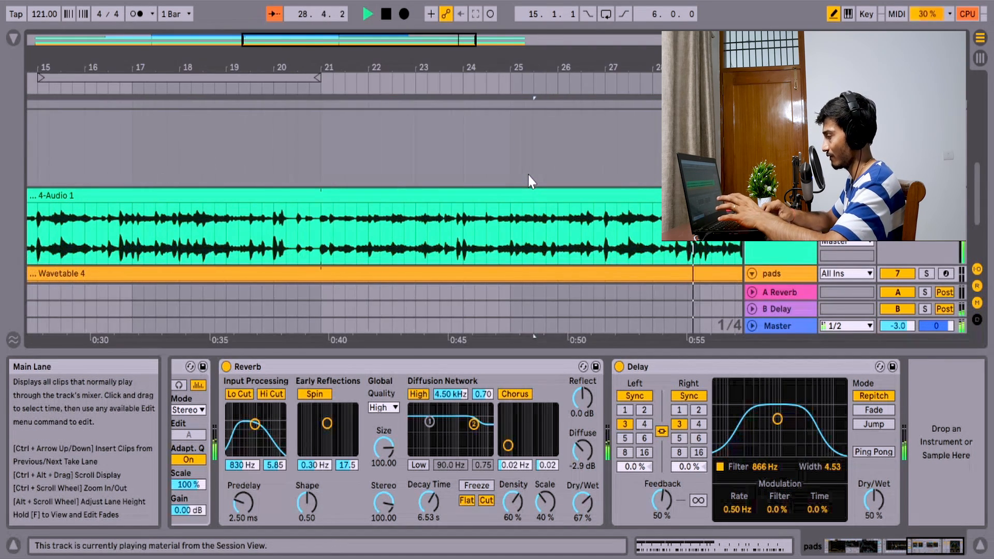
pyautogui.scroll(2, 528, 175)
pyautogui.hscroll(-13, 486, 194)
pyautogui.click(388, 221)
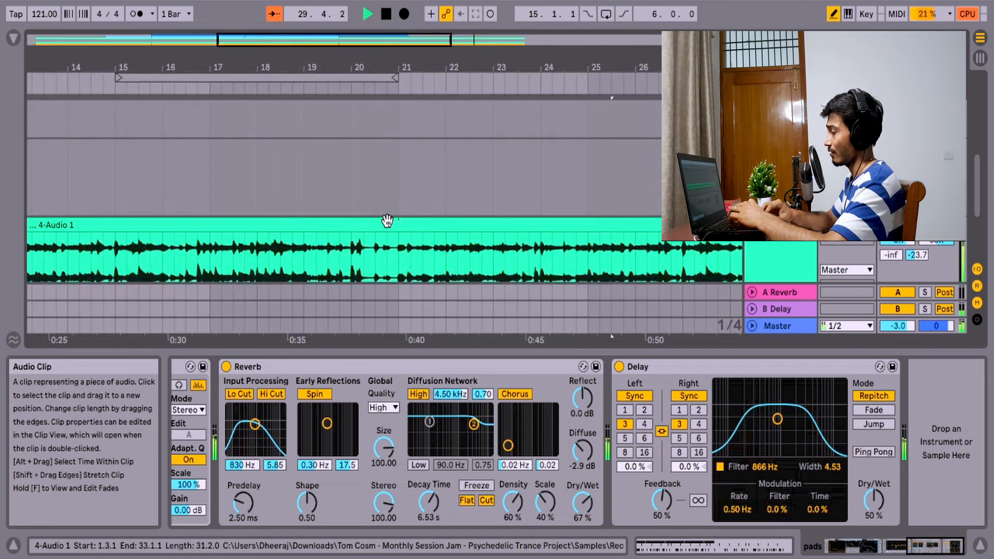
pyautogui.hscroll(-8, 387, 221)
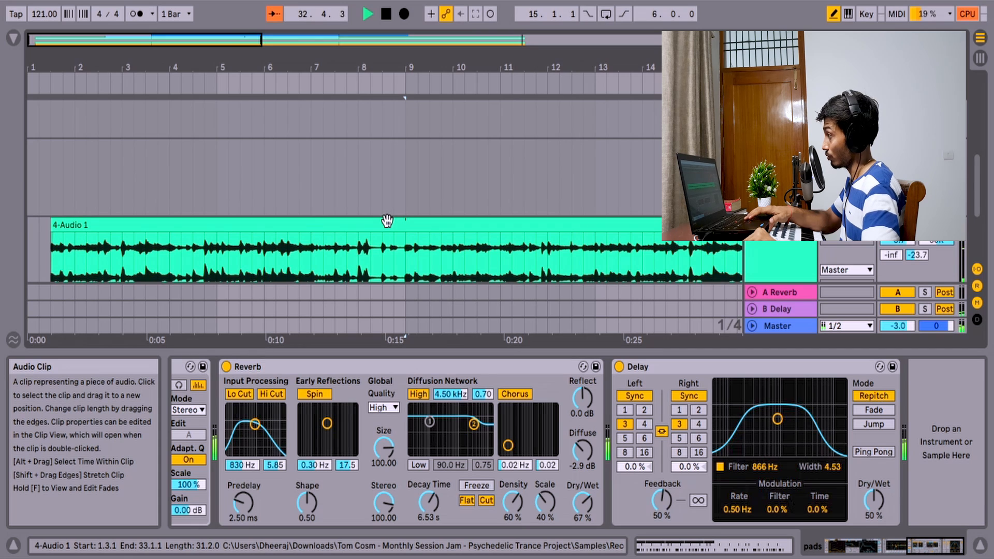
pyautogui.press('space')
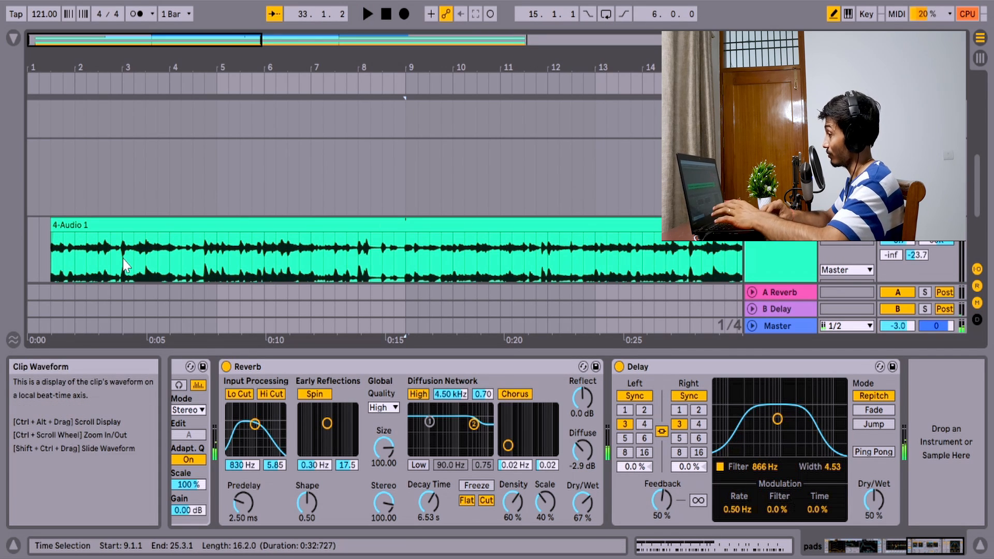
pyautogui.scroll(-2, 123, 259)
pyautogui.scroll(-2, 123, 259)
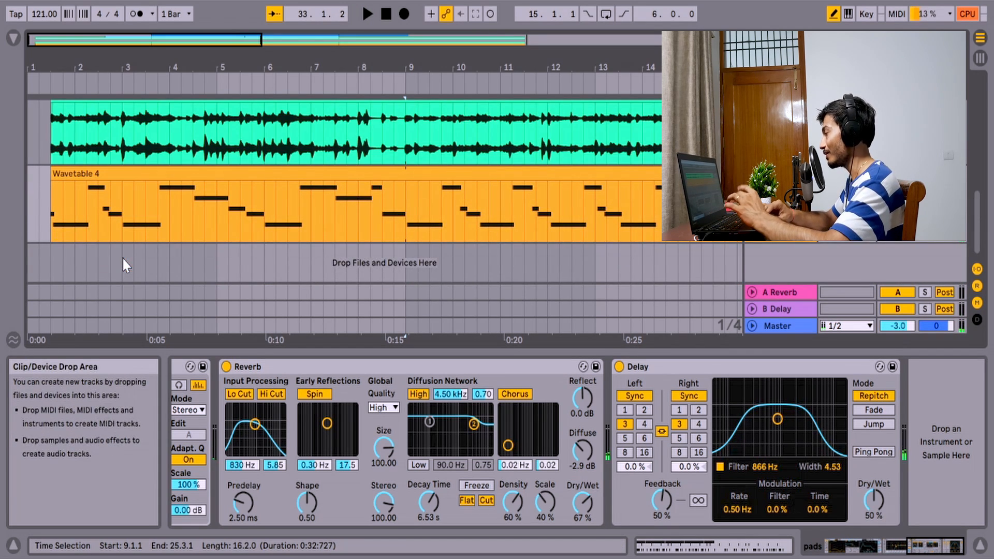
pyautogui.scroll(5, 500, 215)
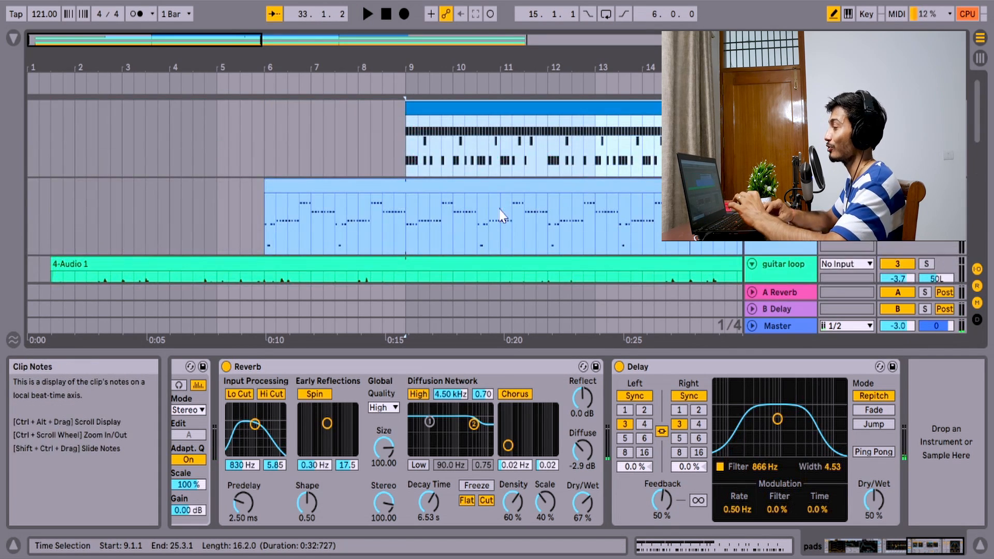
# - Switch to Session View and show the AGML2 track's Random and AGML2 devices
pyautogui.click(980, 58)
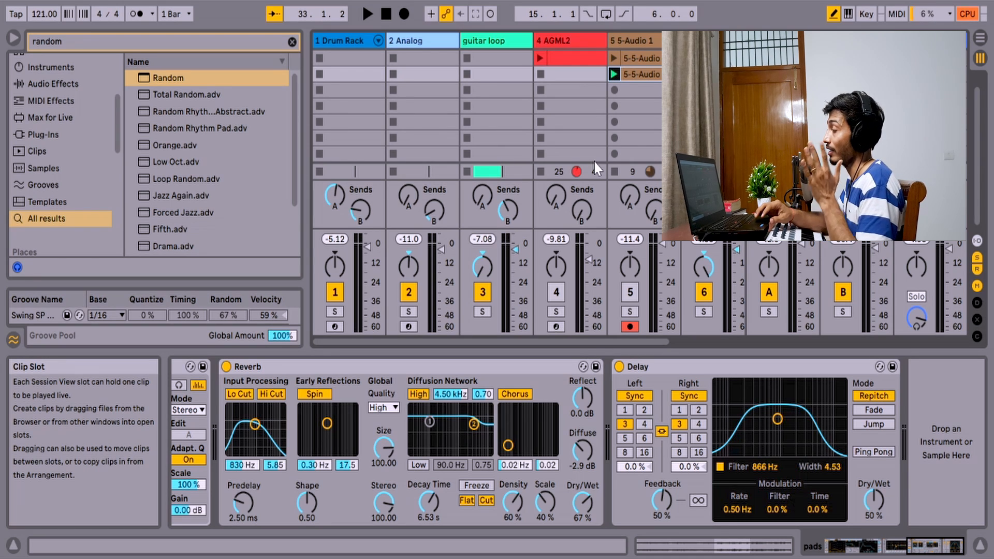
pyautogui.click(555, 41)
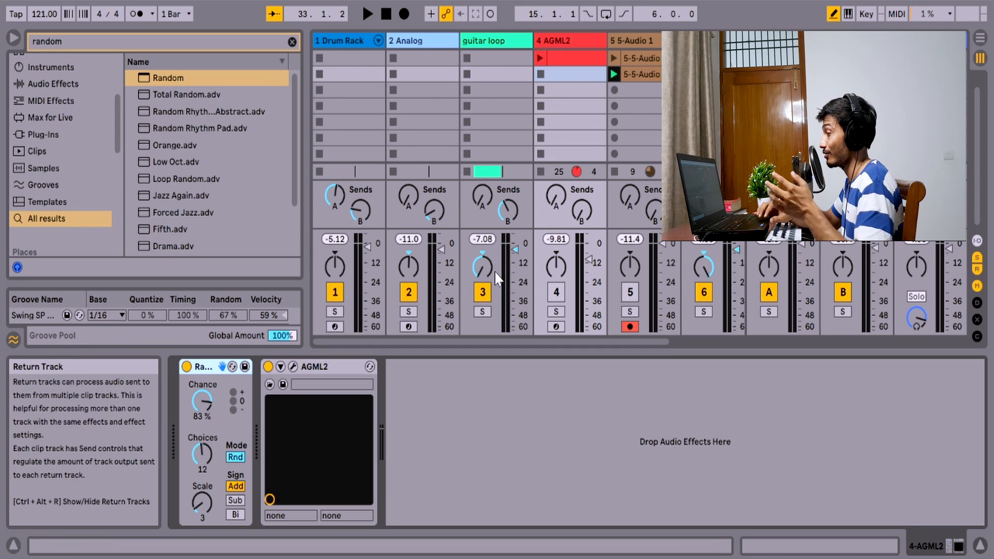
# - Audition the guitar loops on tracks 3 and 6 by soloing them during playback, and unsolo both to hear the full mix
pyautogui.click(482, 311)
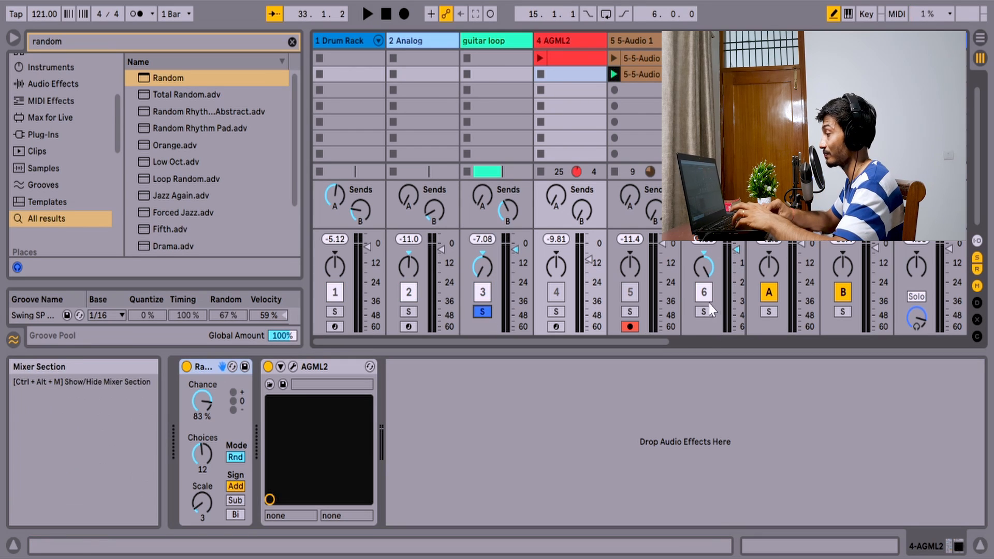
pyautogui.click(704, 311)
pyautogui.press('space')
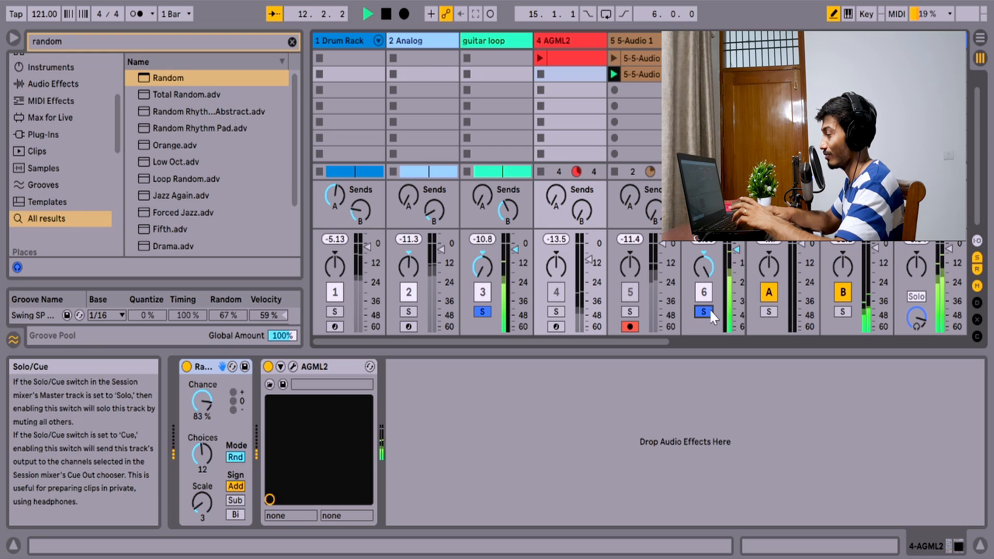
pyautogui.click(483, 312)
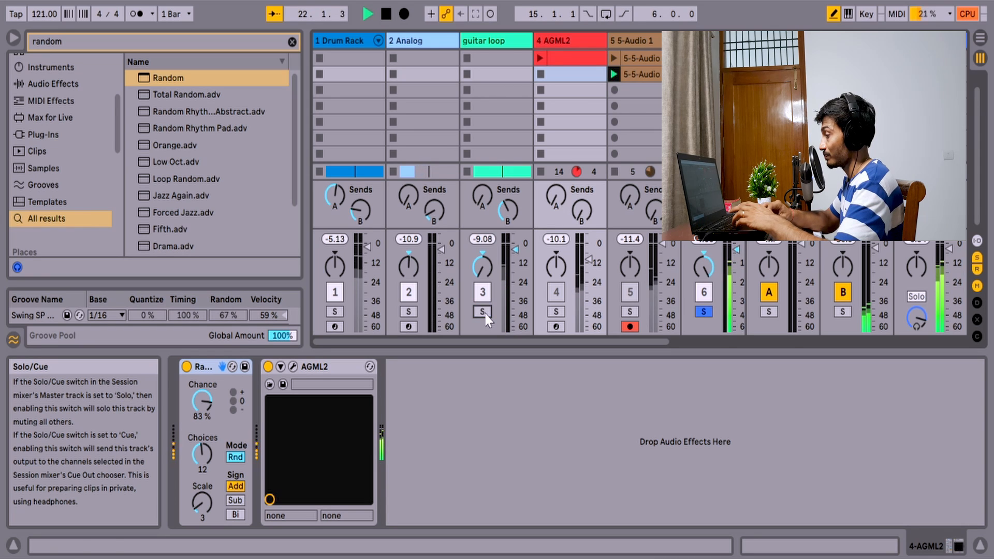
pyautogui.click(703, 311)
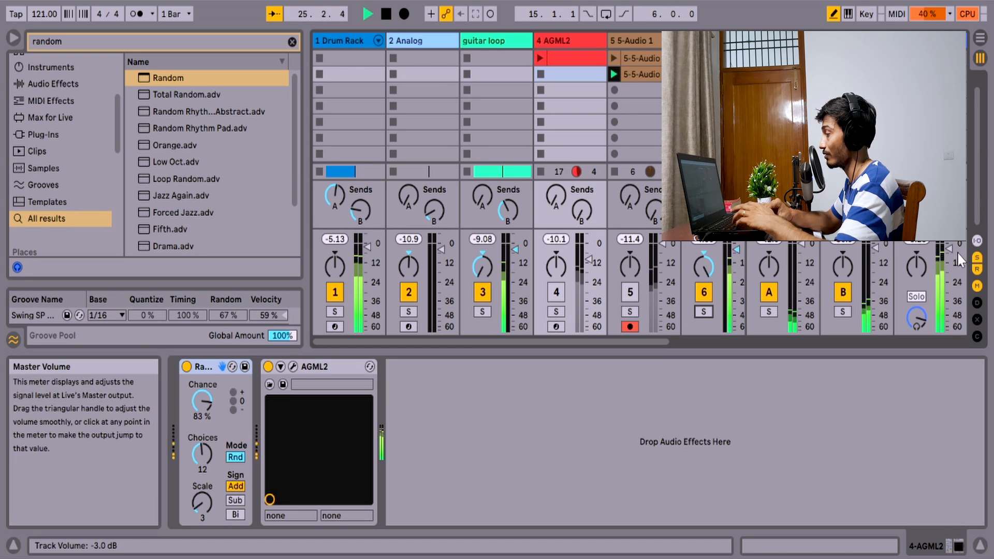
# - Lower the master volume to about -32 dB, restarting playback from bar 9 along the way
pyautogui.moveTo(960, 258); pyautogui.dragTo(950, 272)
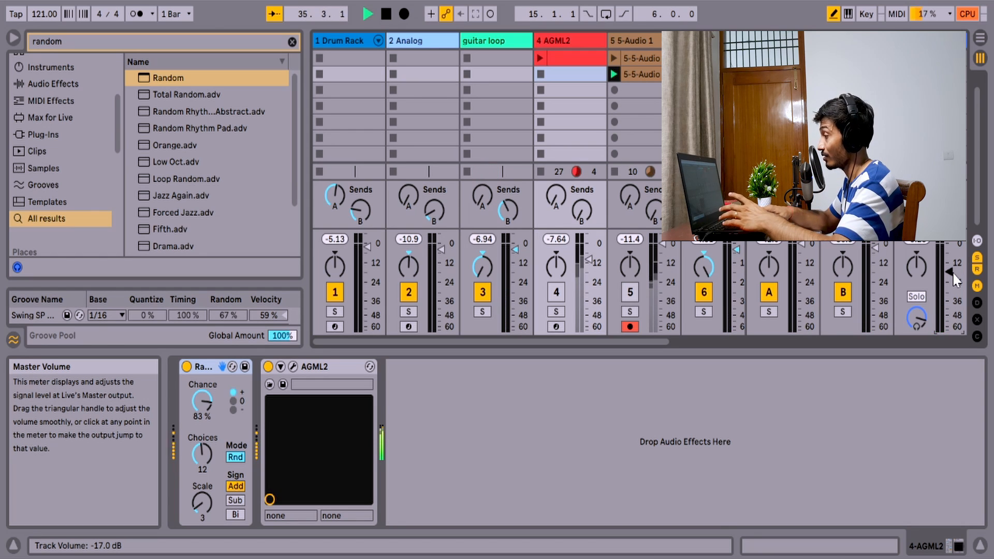
pyautogui.press('space')
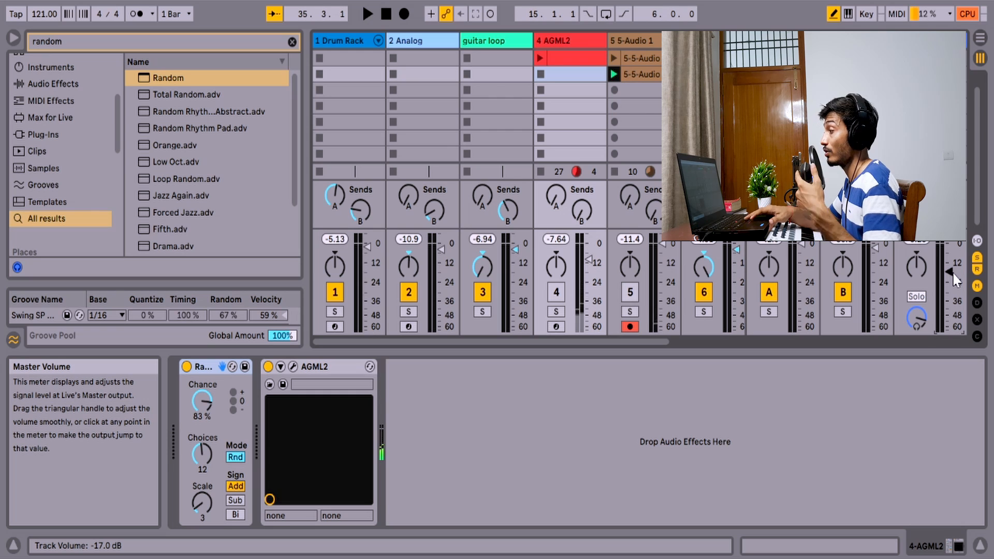
pyautogui.press('space')
pyautogui.click(957, 280)
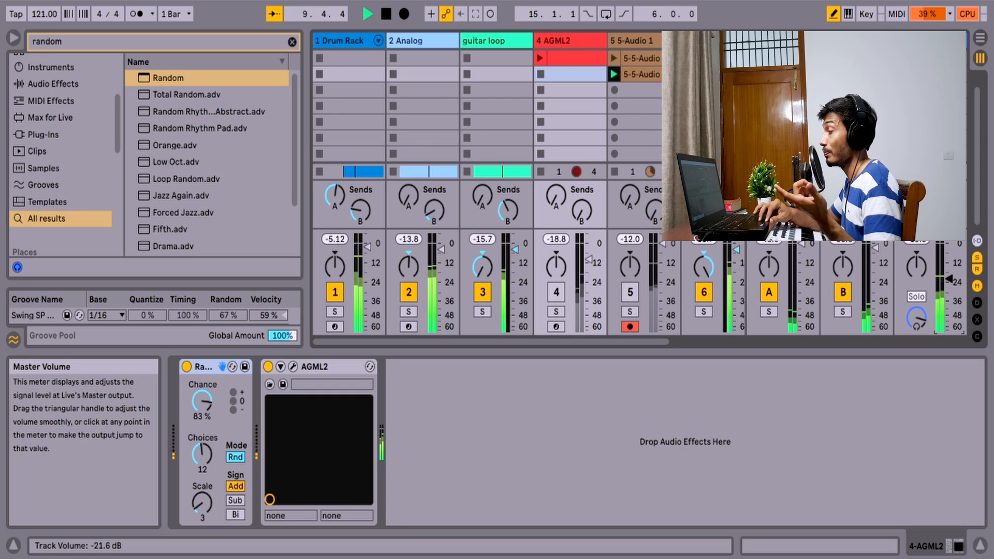
pyautogui.moveTo(949, 279); pyautogui.dragTo(949, 281)
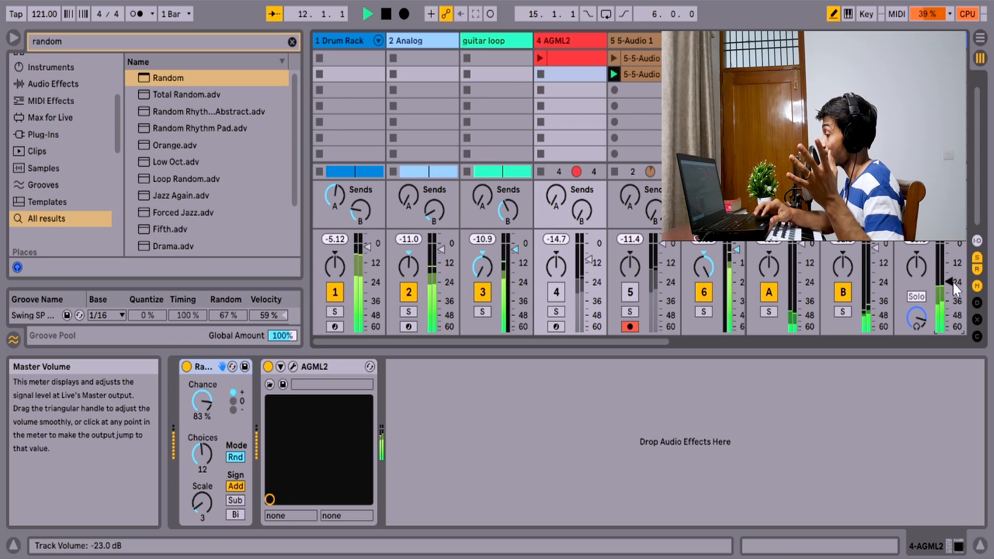
pyautogui.moveTo(955, 288); pyautogui.dragTo(955, 292)
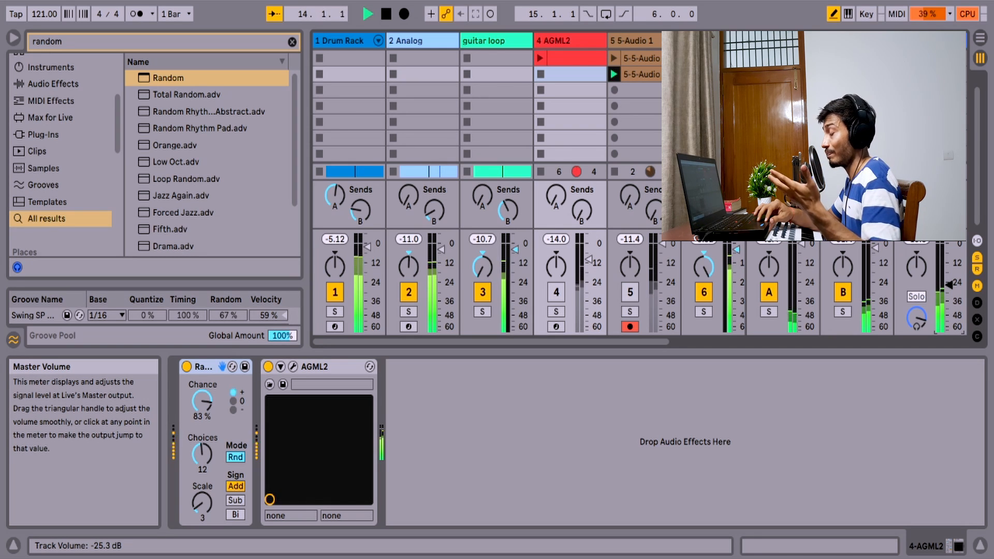
pyautogui.moveTo(955, 292); pyautogui.dragTo(955, 291)
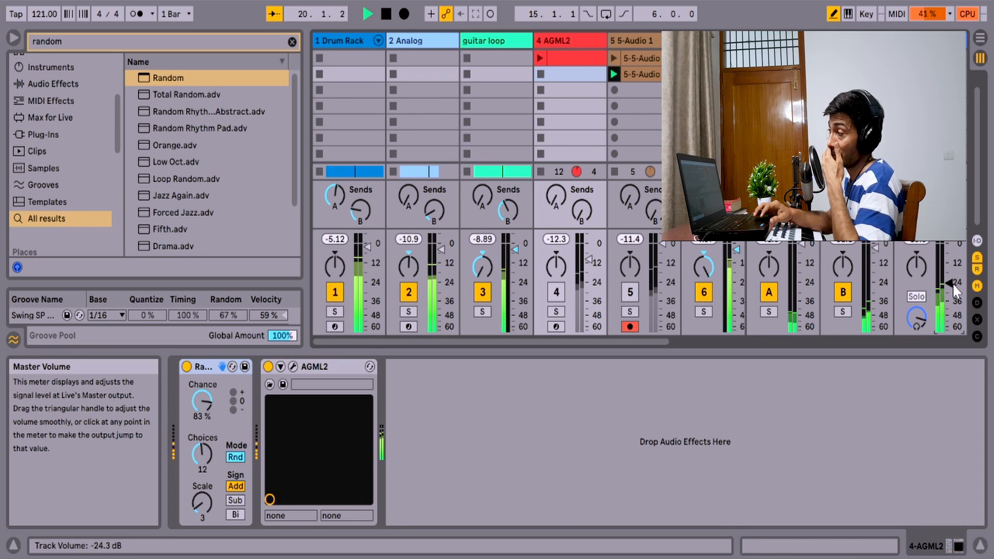
pyautogui.moveTo(956, 290); pyautogui.dragTo(955, 302)
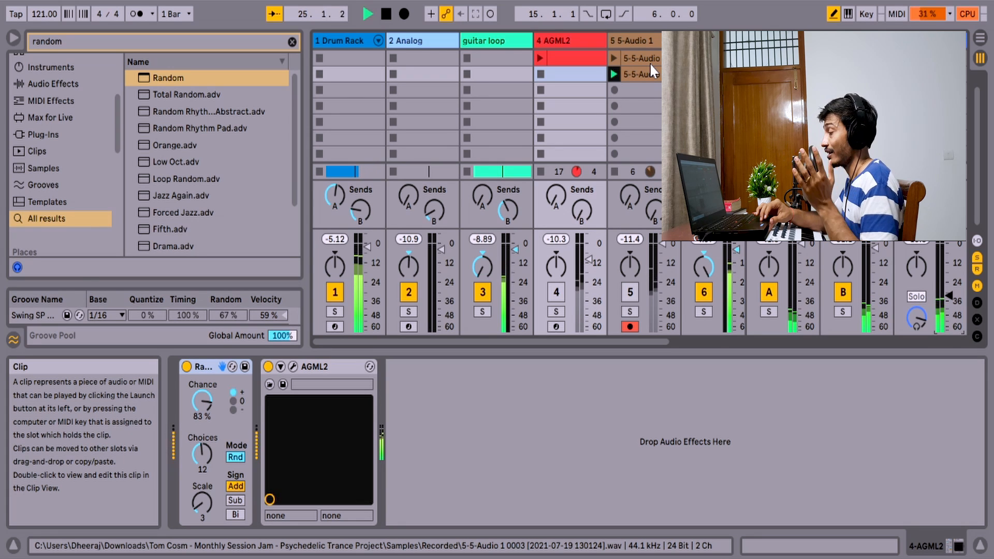
# - Collapse the device view to reveal the track routing, and inspect the audio input sources of the 5-Audio 1 track, keeping 4-AGML2
pyautogui.moveTo(635, 349); pyautogui.dragTo(672, 555)
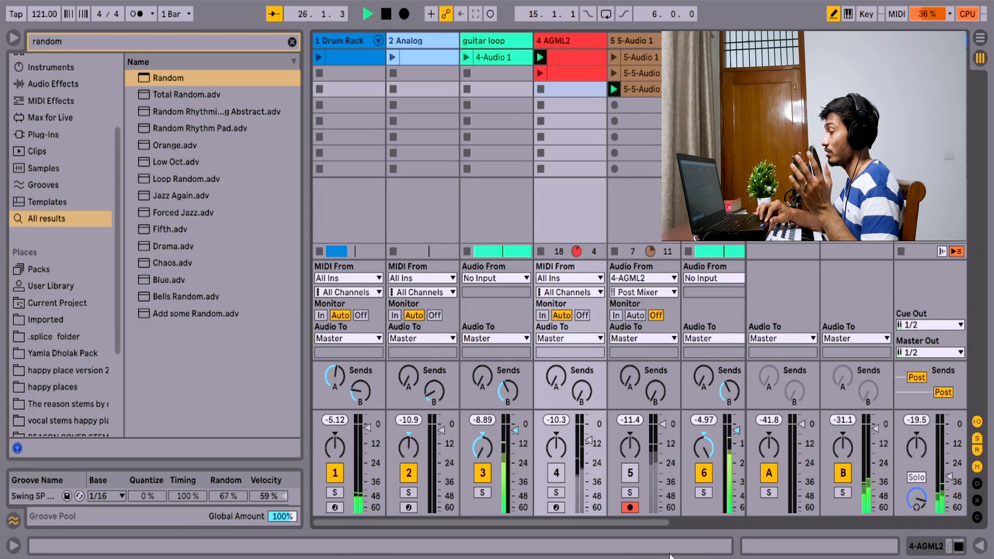
pyautogui.click(643, 279)
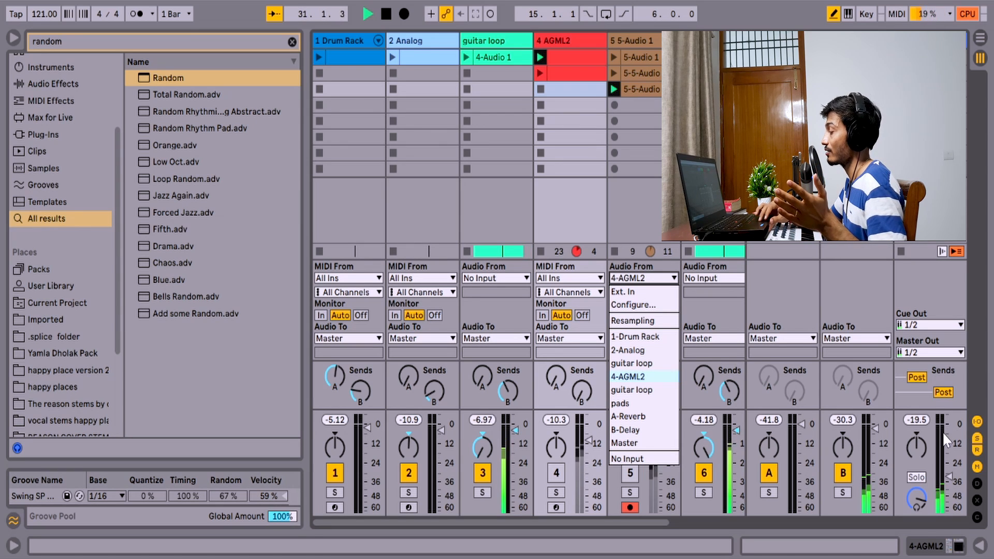
pyautogui.click(950, 477)
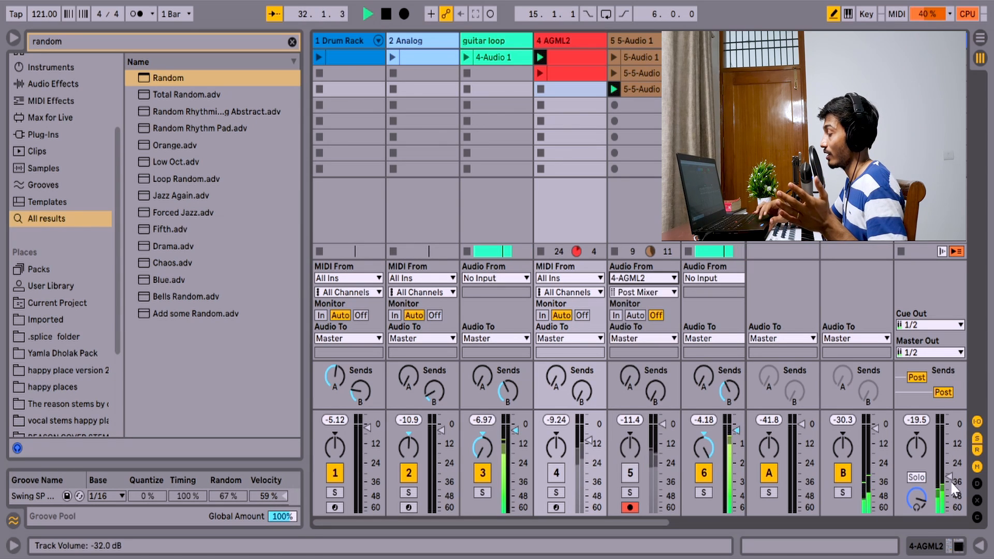
# - Adjust the master volume to -25.0 dB during playback
pyautogui.moveTo(949, 476); pyautogui.dragTo(950, 485)
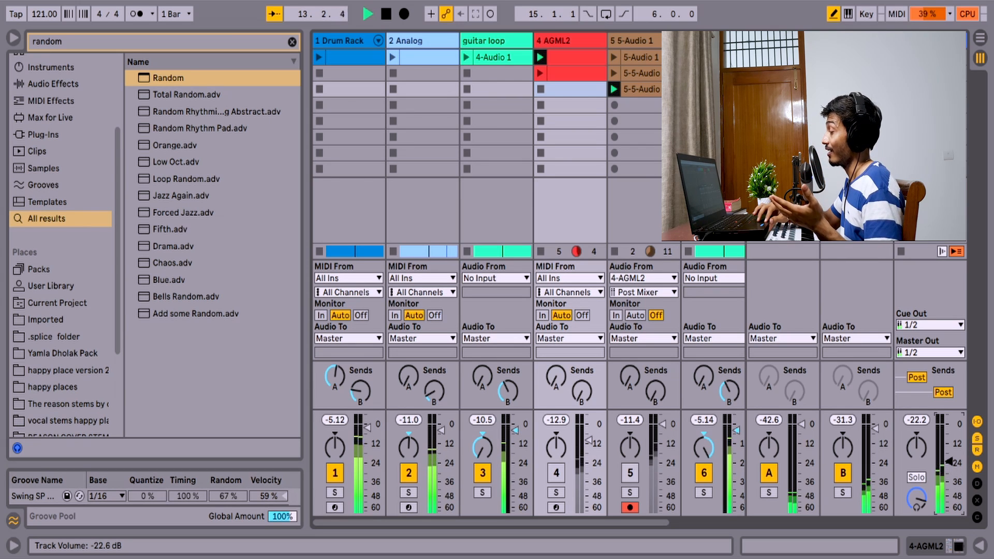
pyautogui.moveTo(951, 461); pyautogui.dragTo(953, 462)
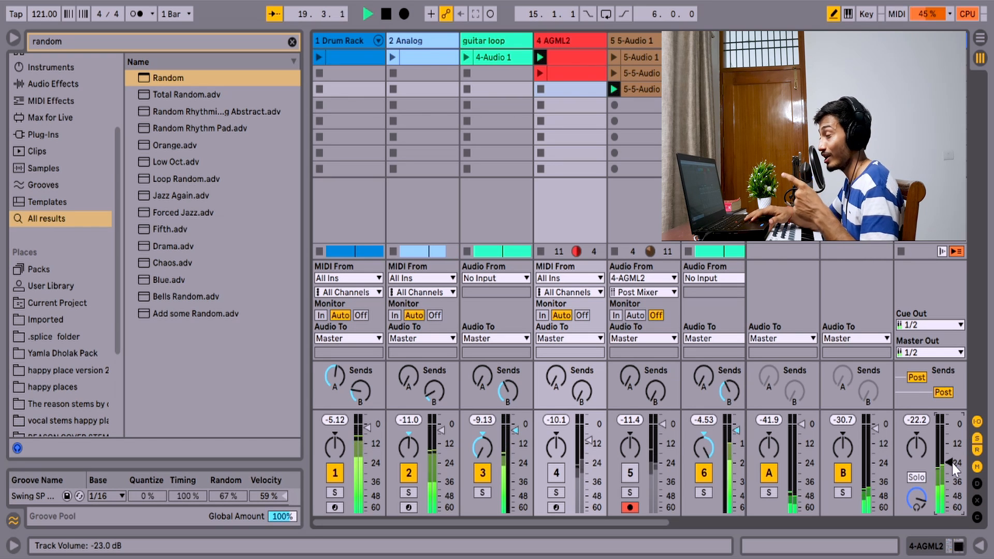
pyautogui.moveTo(953, 463); pyautogui.dragTo(953, 466)
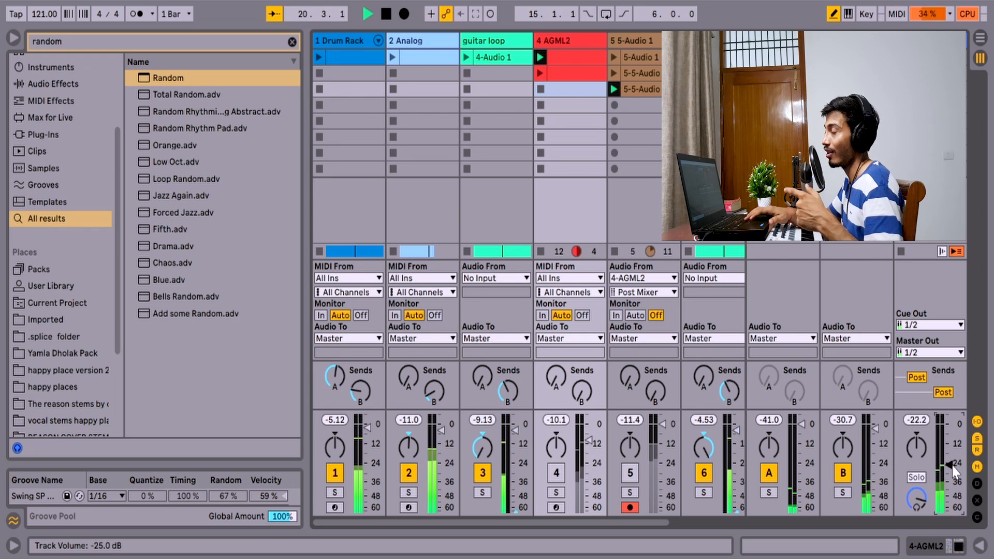